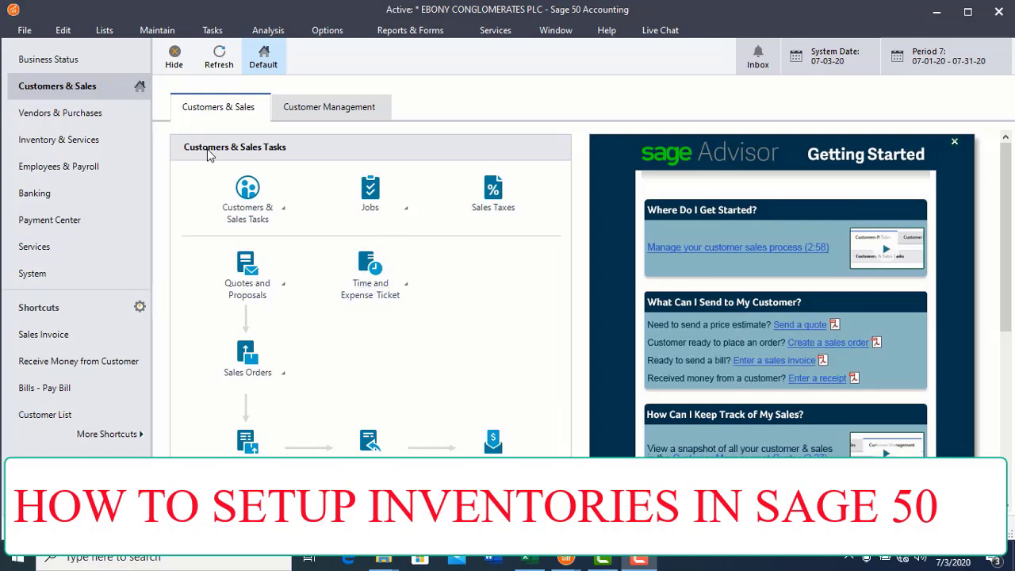
Open the inventory item maintenance form and look through the available item classes without choosing one
left_click(155, 34)
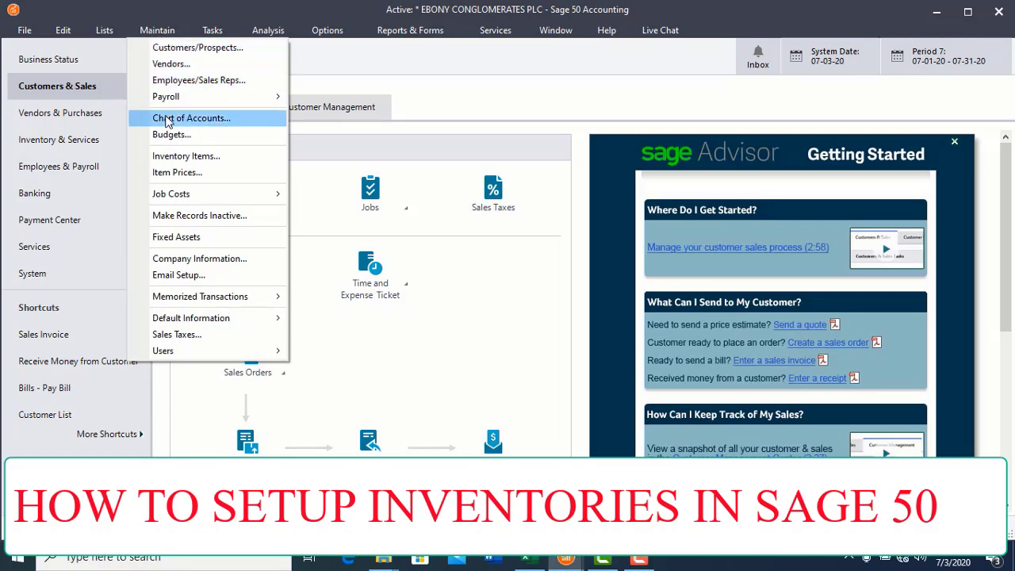
left_click(193, 158)
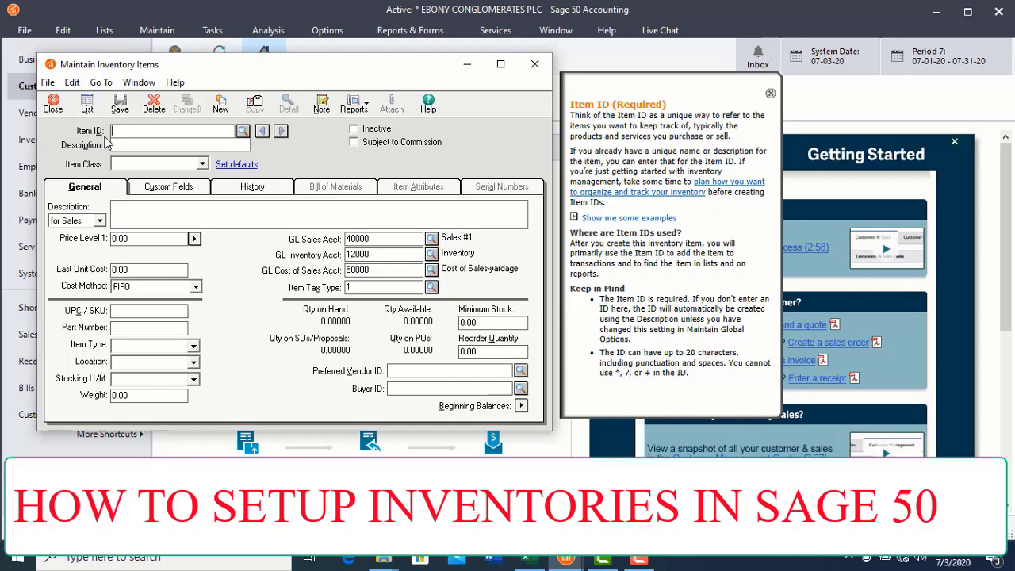
left_click(202, 164)
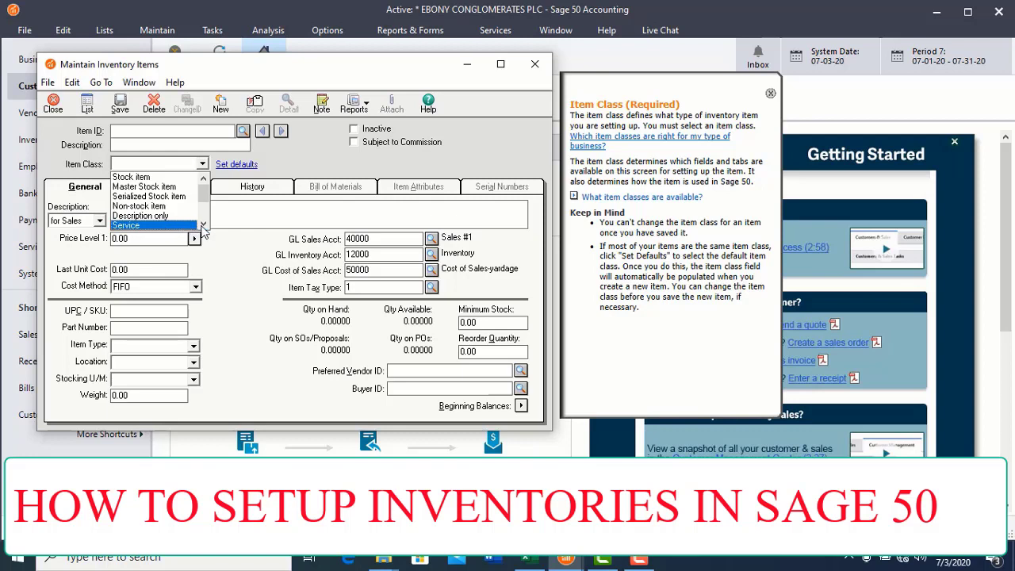
left_click(203, 226)
left_click(203, 227)
left_click(203, 226)
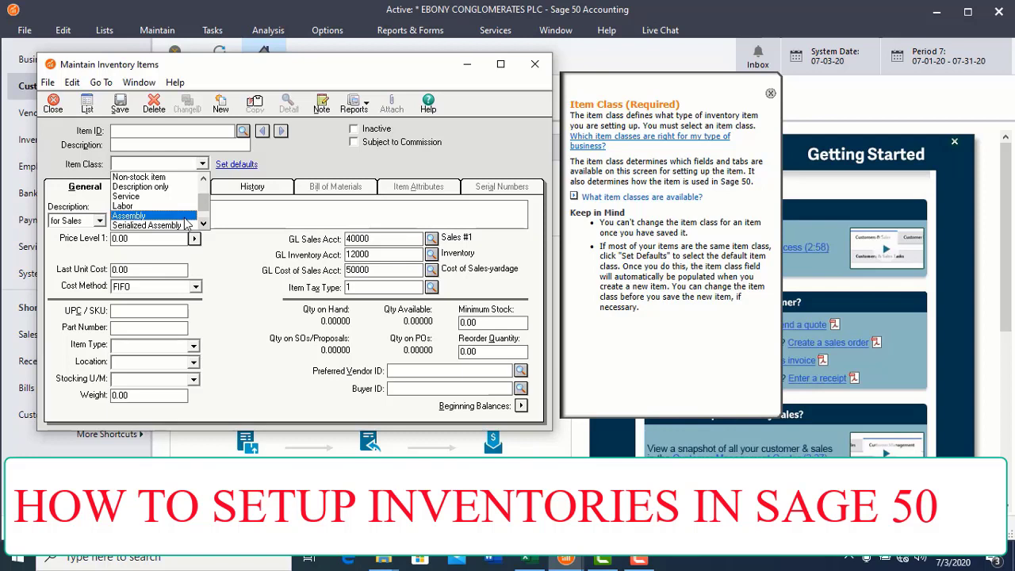
left_click(177, 134)
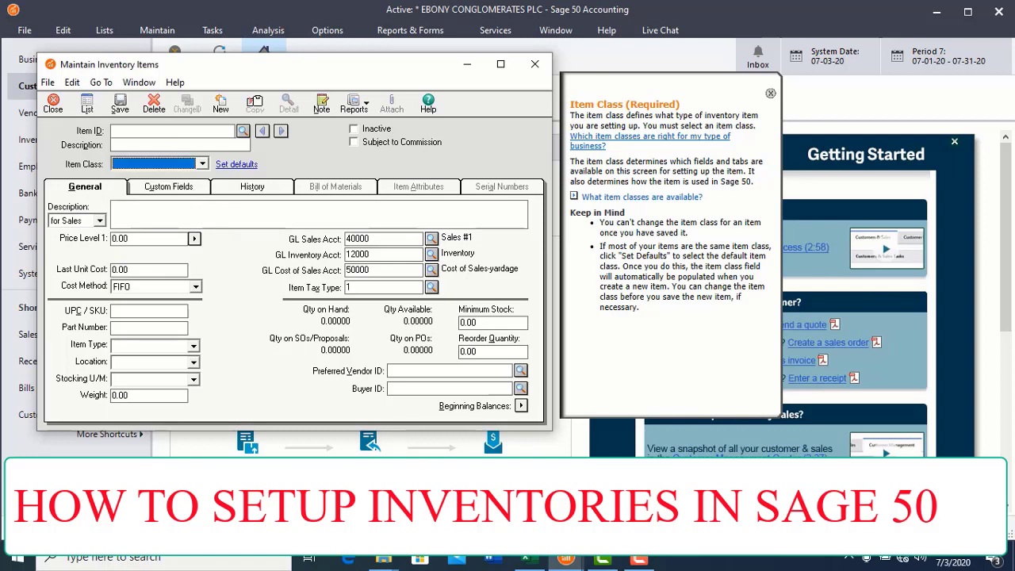
Switch to the Sage 50 Advanced Case Study workbook in Excel and restore the item name Ericson DVD 4GB in cell B83
left_click(524, 564)
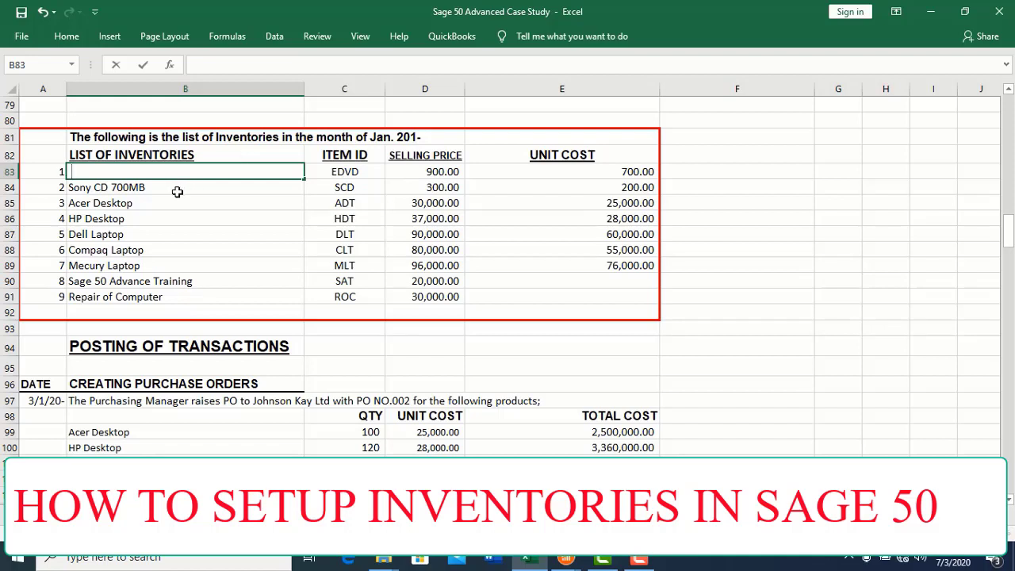
type("Ericson DVD 4GB")
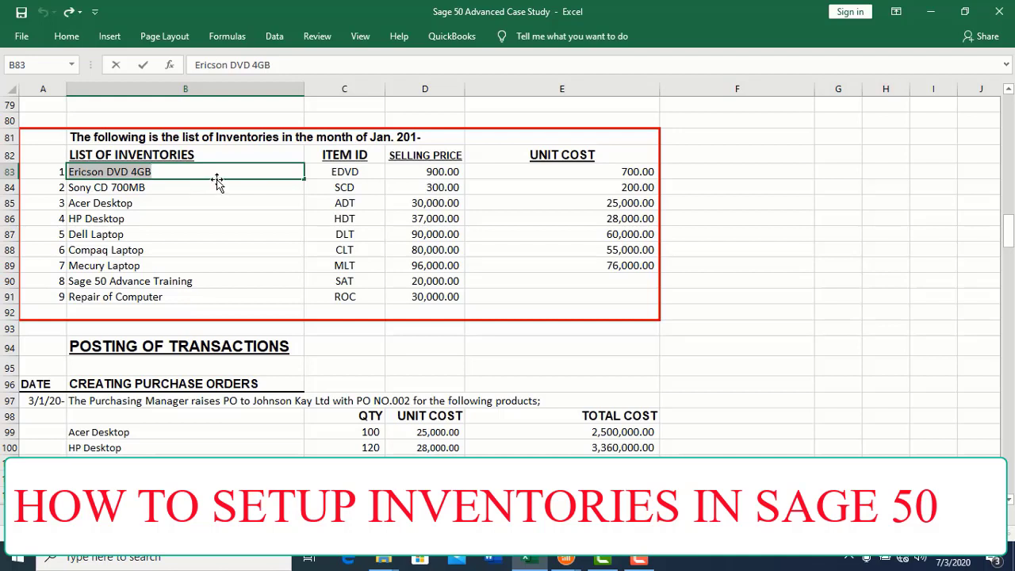
left_click(209, 190)
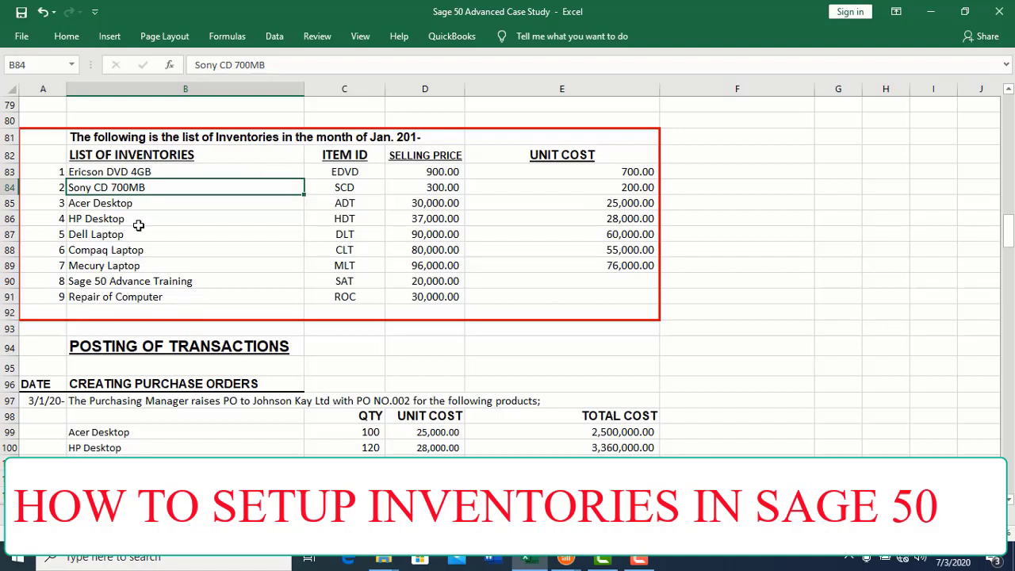
Review the inventory list's goods and services together with the item ID, selling price and unit cost columns
left_click(119, 287)
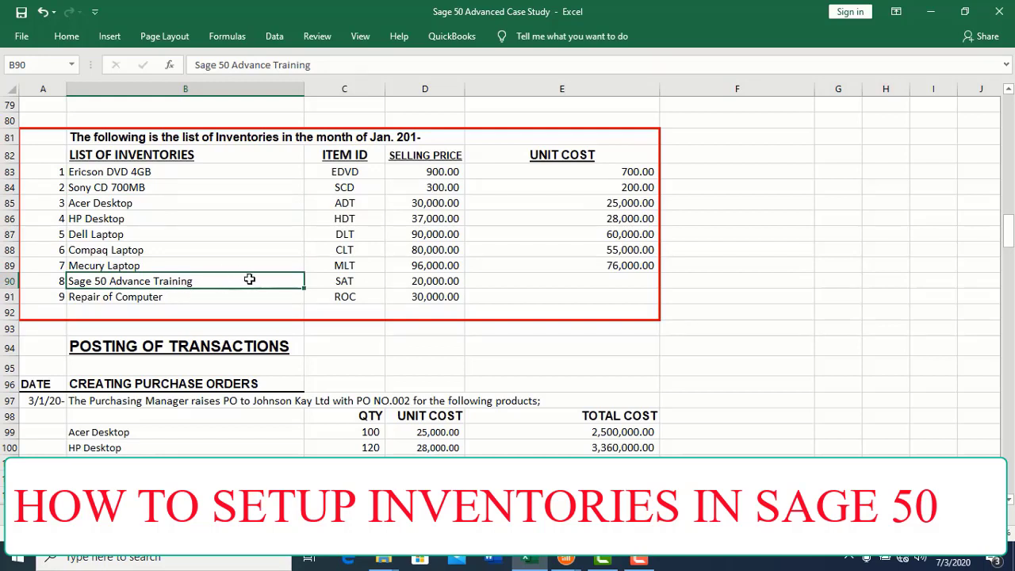
left_click(159, 306)
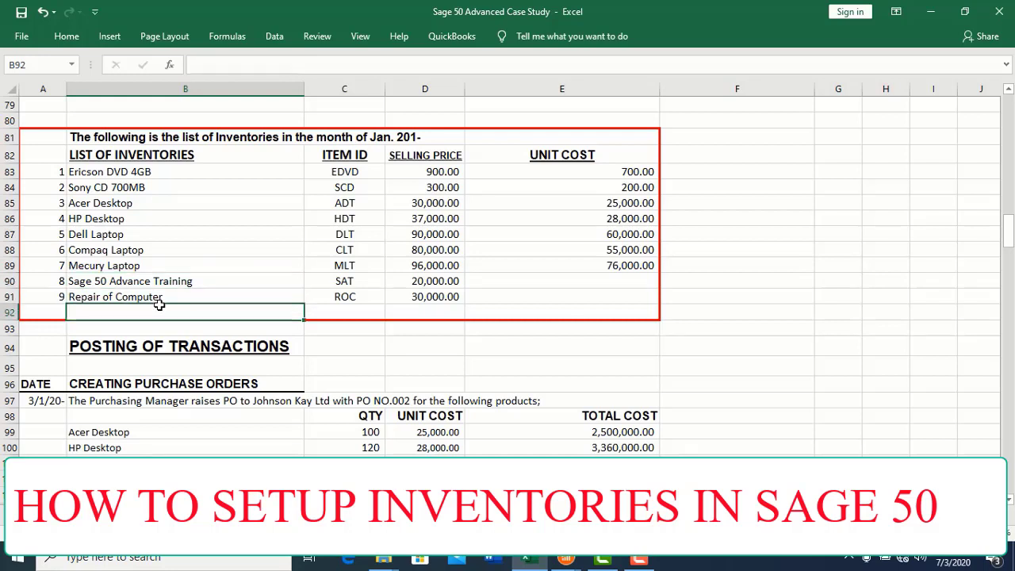
left_click(165, 298)
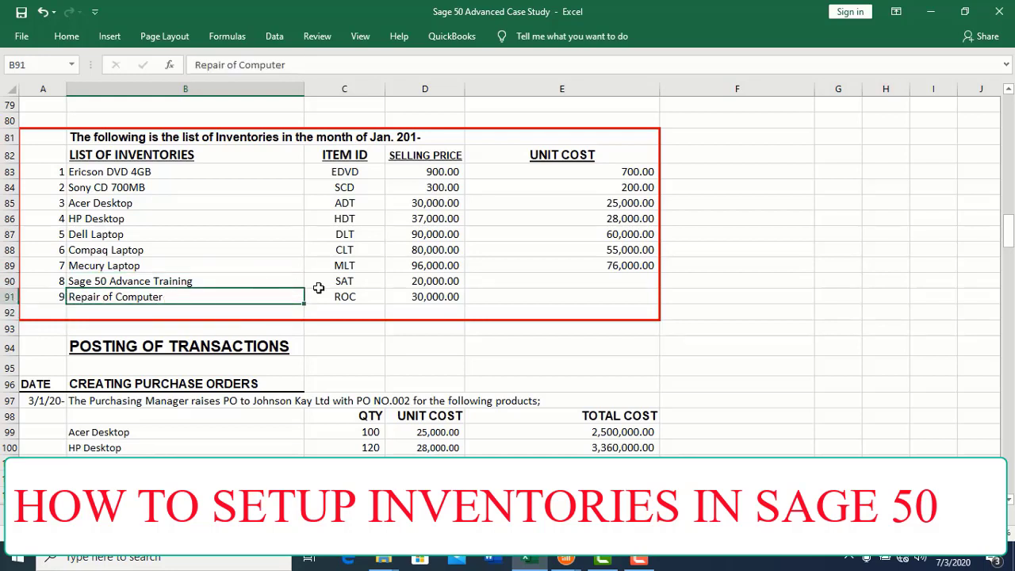
left_click(197, 171)
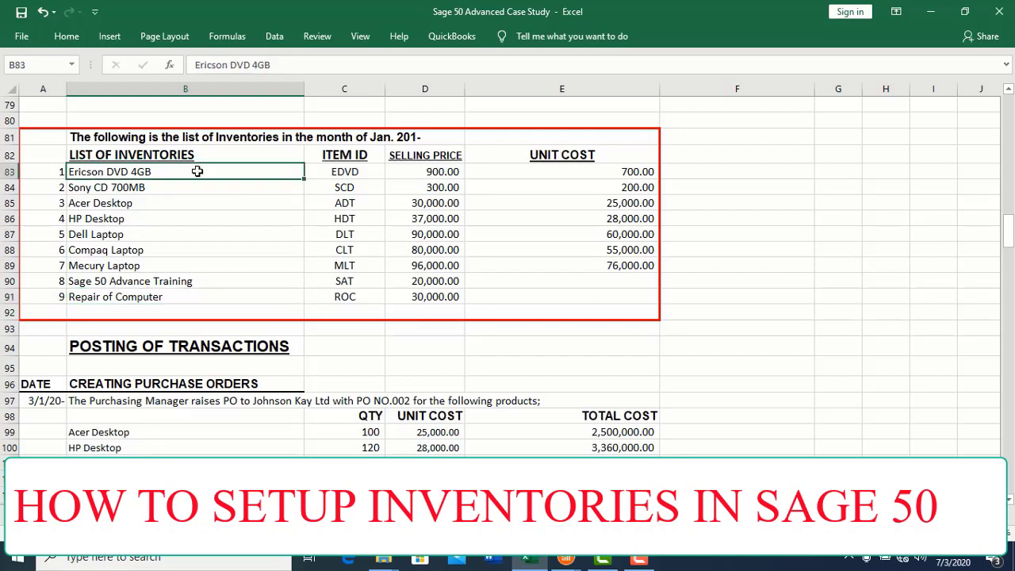
left_click(96, 270)
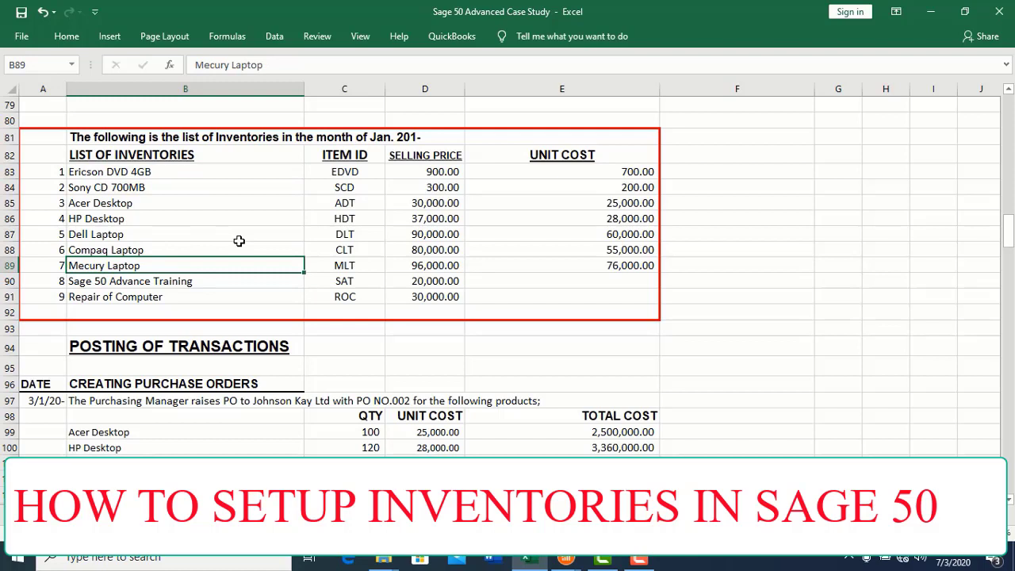
left_click(442, 174)
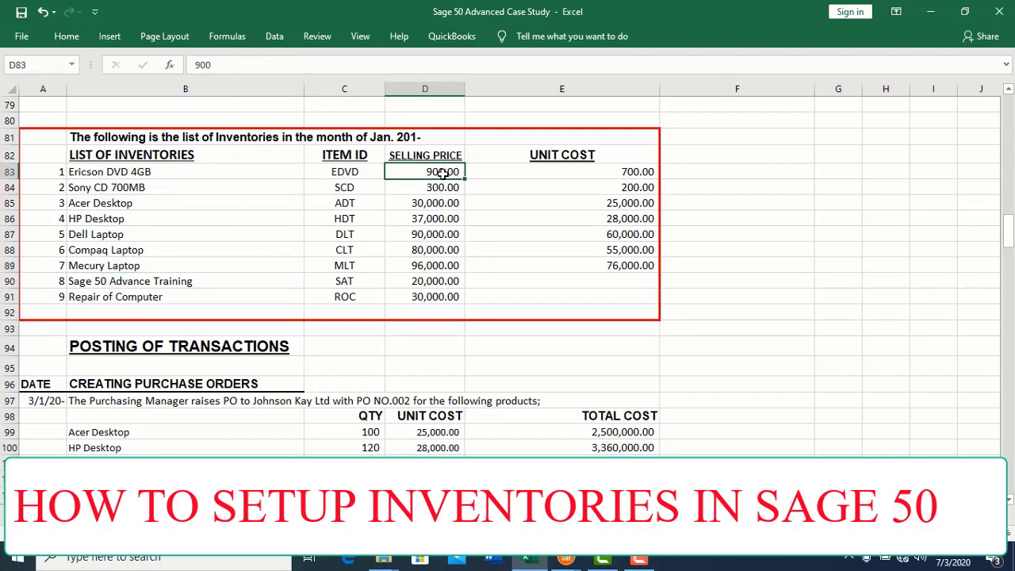
left_click(346, 156)
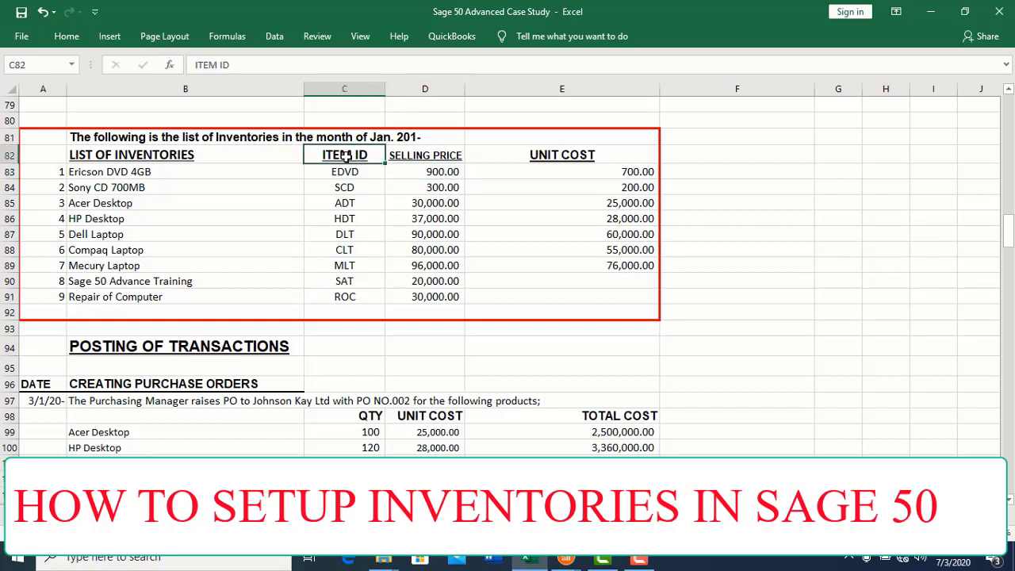
left_click(352, 198)
left_click(434, 157)
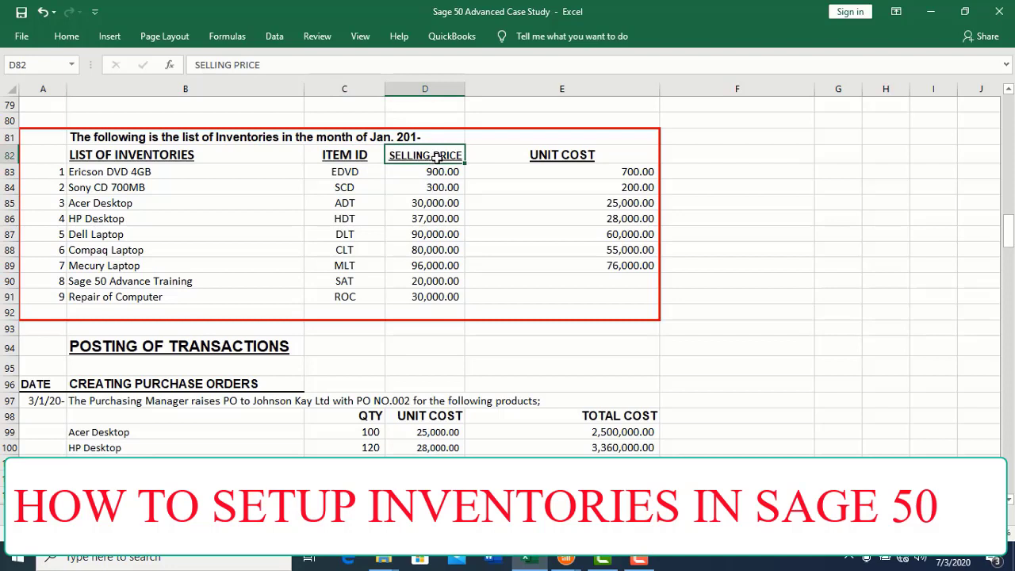
left_click(562, 160)
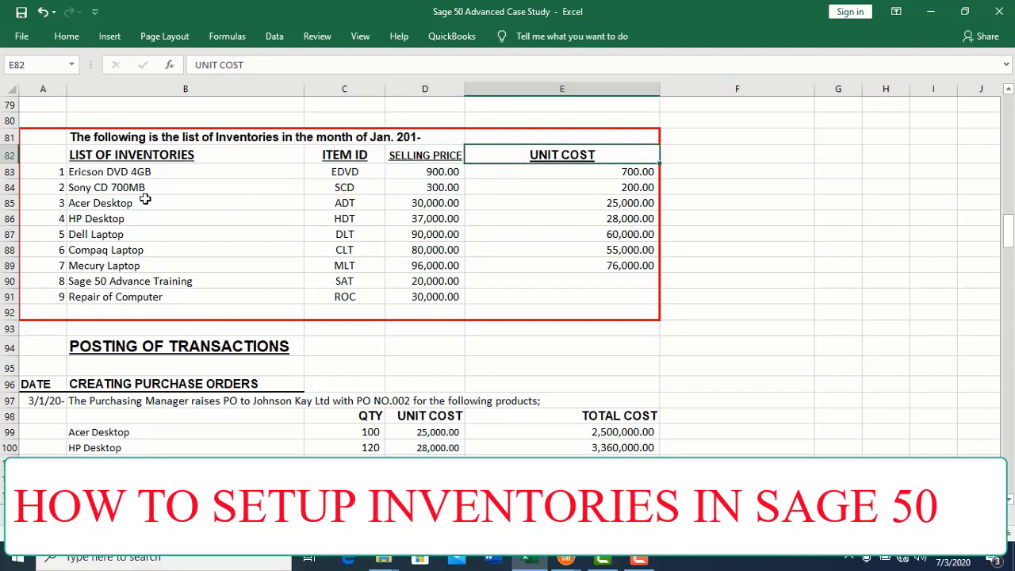
Copy the item ID EDVD from cell C83 and switch to the Ebony Conglomerates company in Sage 50
left_click(338, 172)
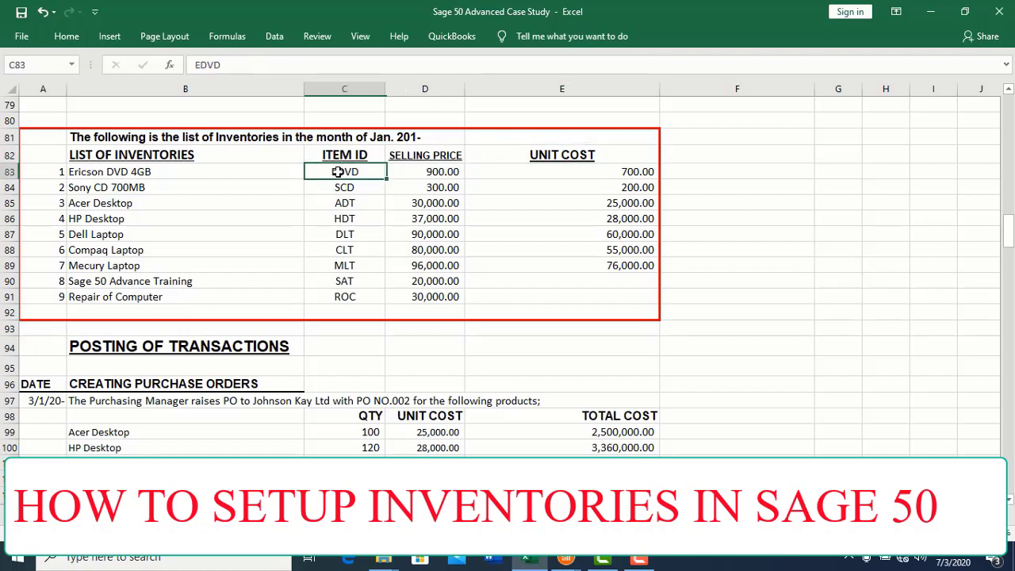
key("ctrl+c")
mouse_move(565, 560)
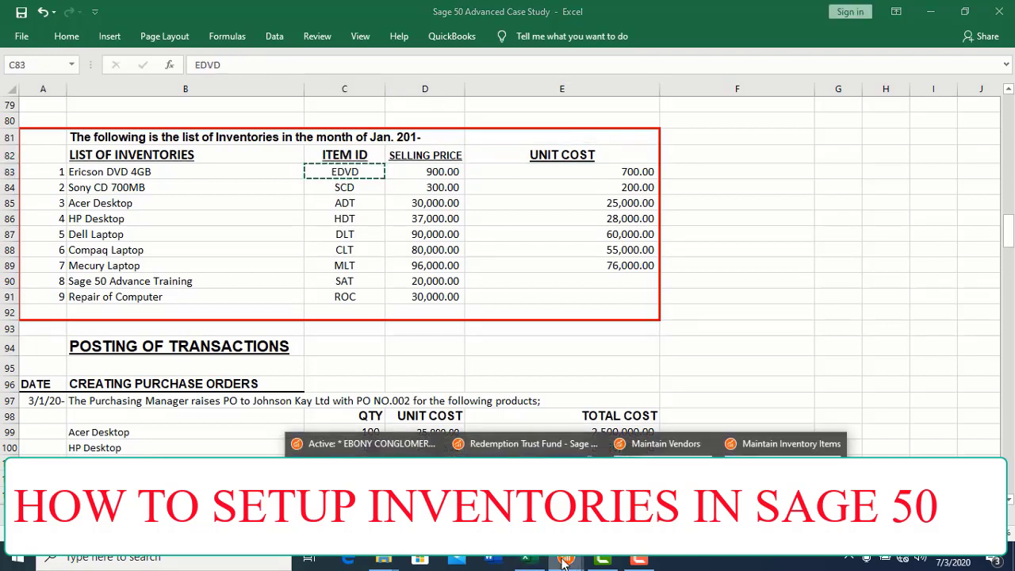
mouse_move(519, 443)
left_click(367, 443)
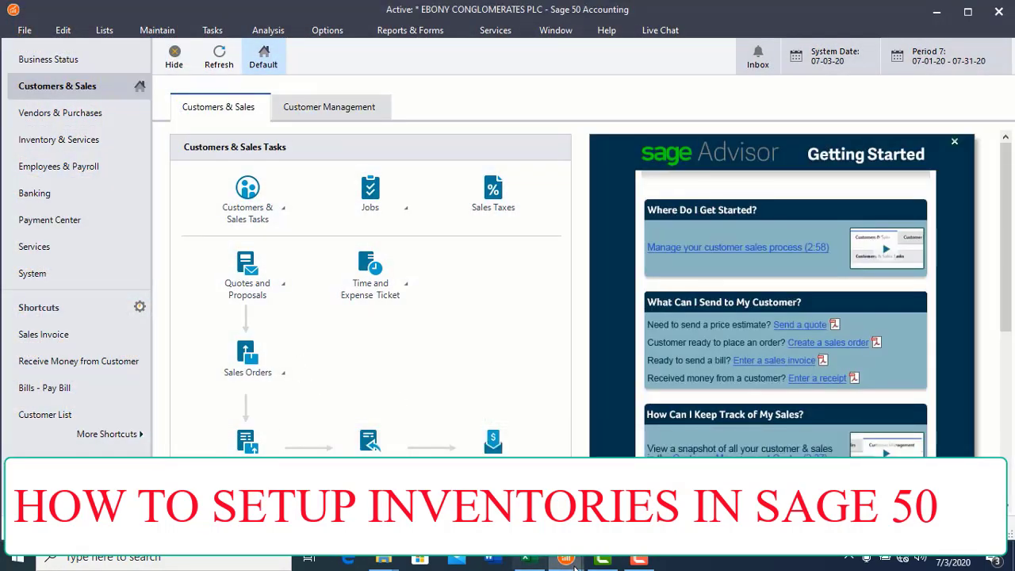
Bring up the blank Maintain Vendors window and close it
mouse_move(564, 559)
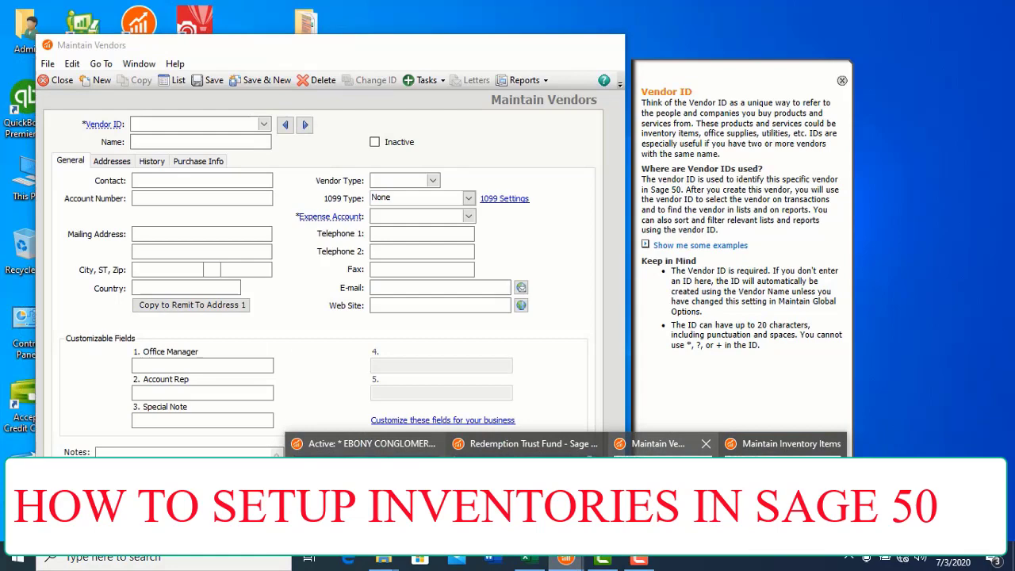
left_click(646, 443)
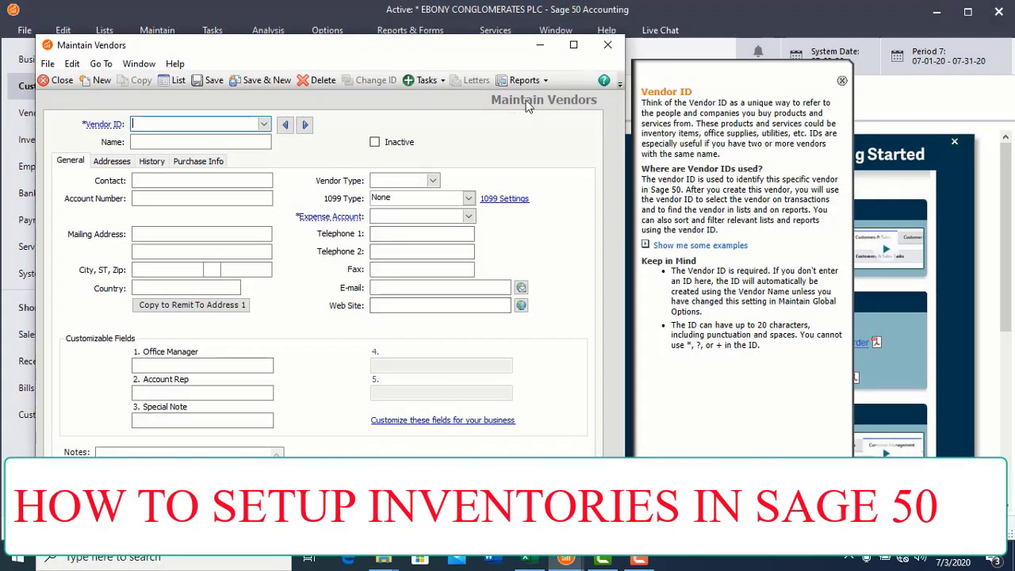
left_click(608, 47)
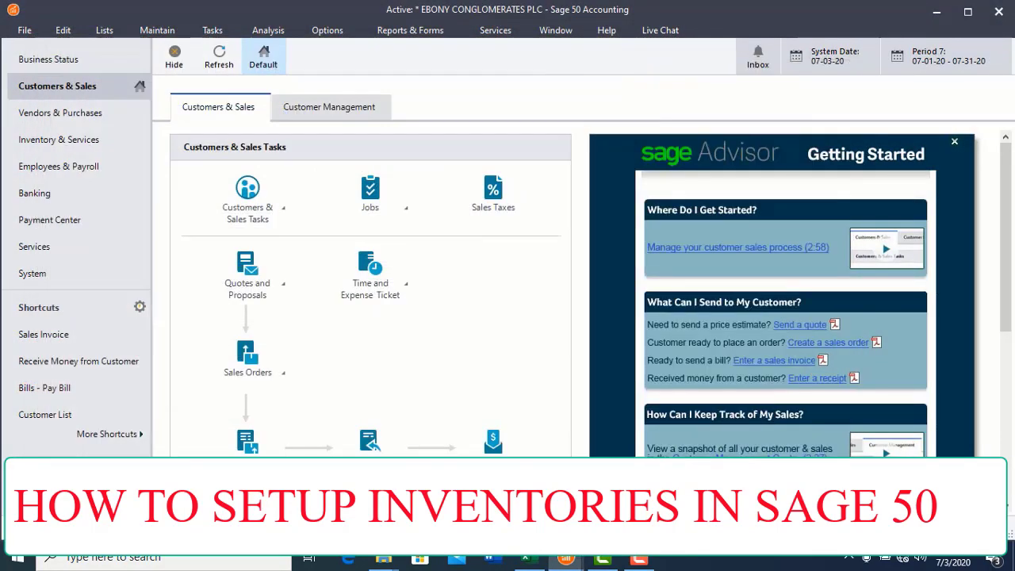
Return to the Maintain Inventory Items form and enter EDVD as the item ID
mouse_move(568, 559)
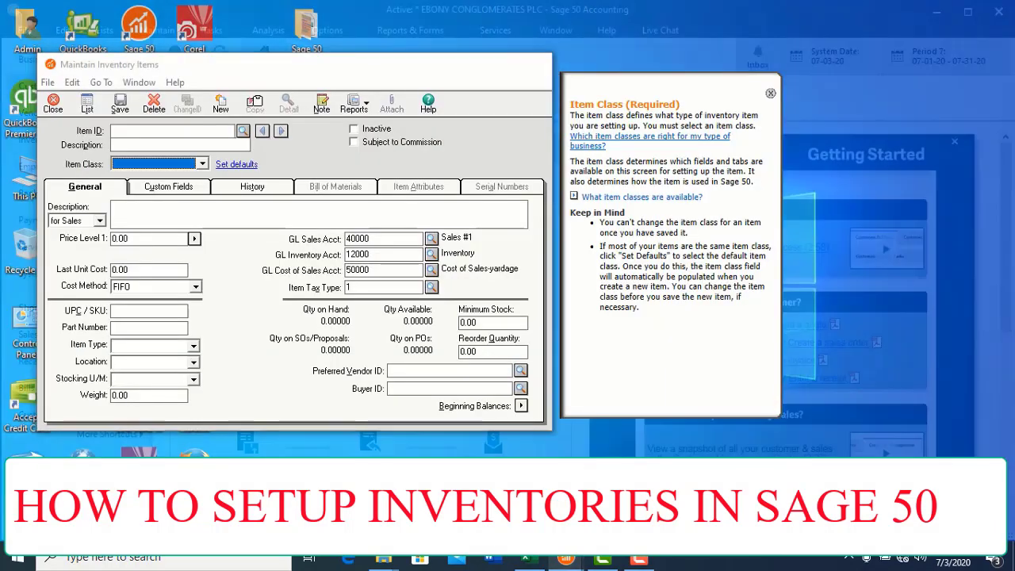
left_click(735, 443)
left_click(202, 132)
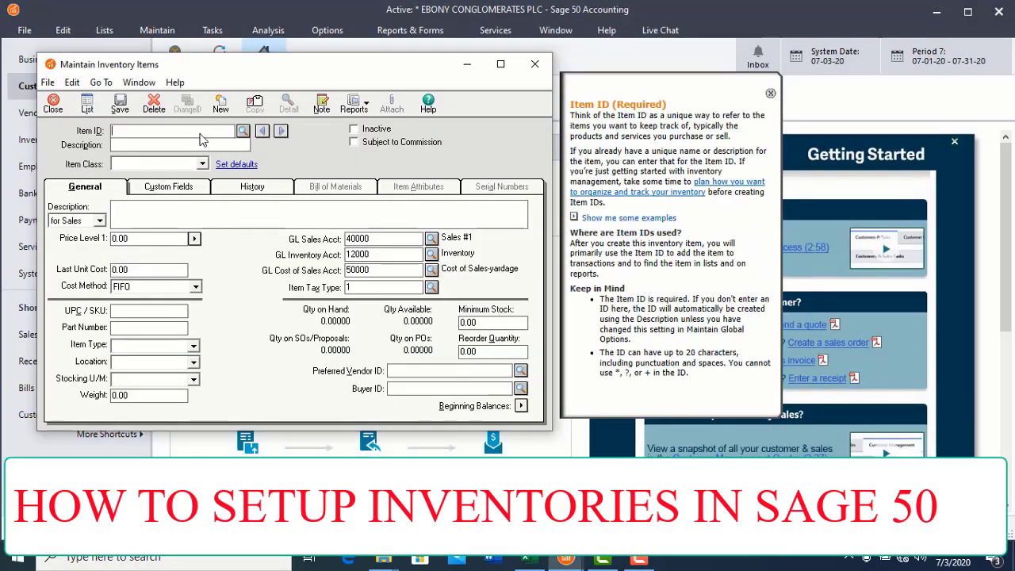
type("EDVD")
Switch to the Excel case study workbook and copy the item name Ericson DVD 4GB from cell B83
left_click(564, 561)
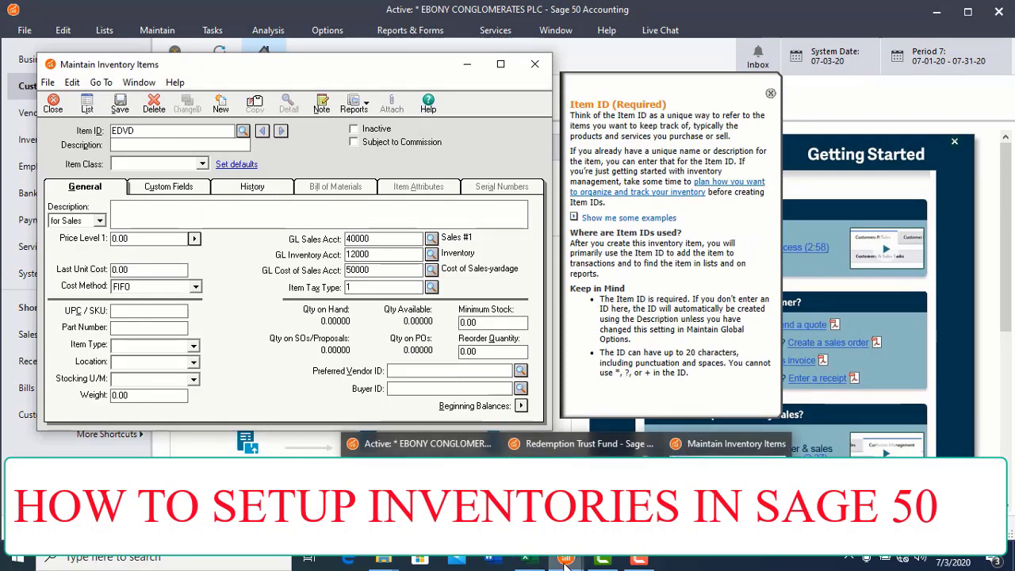
left_click(574, 443)
left_click(735, 443)
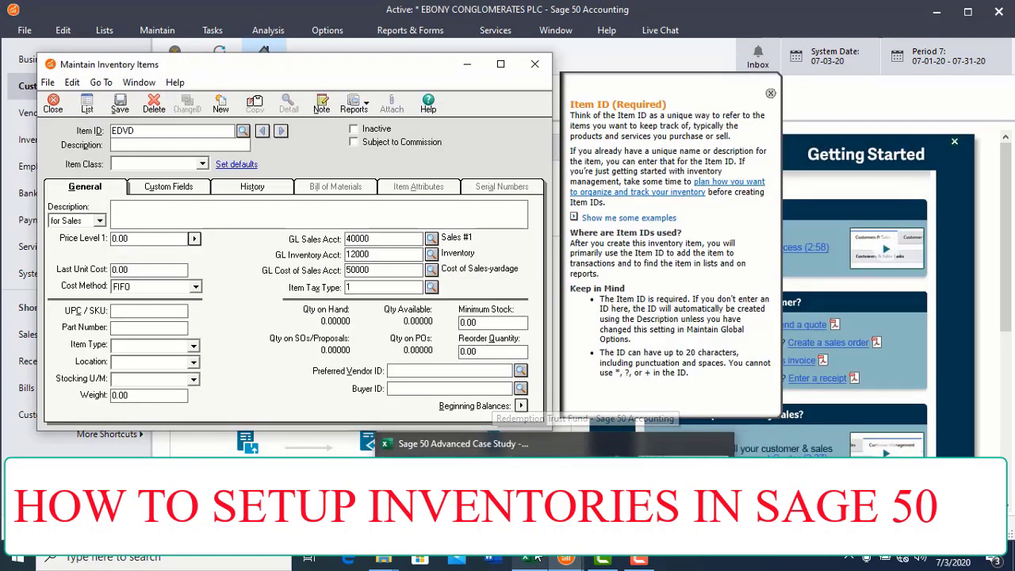
left_click(527, 561)
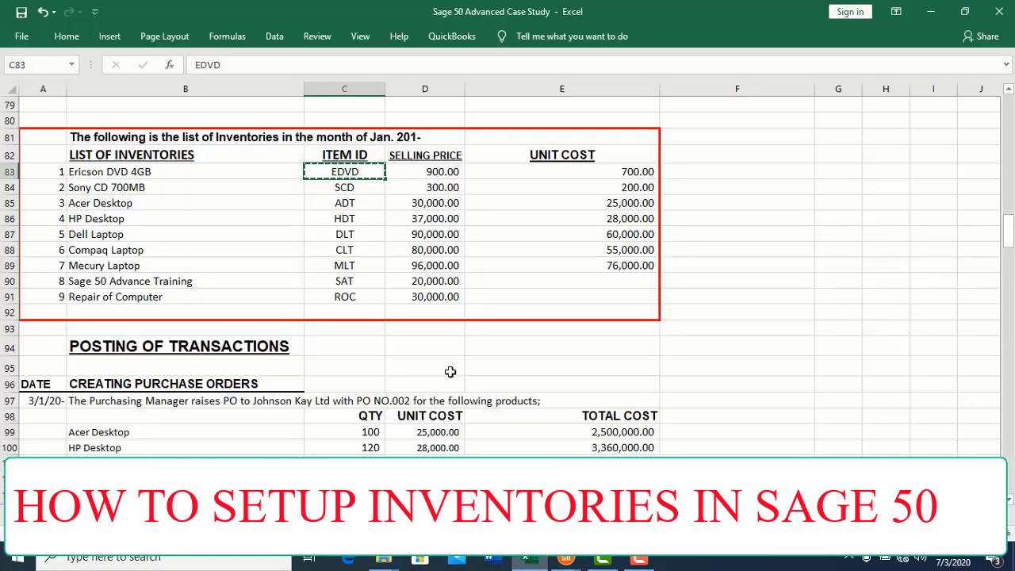
left_click(231, 176)
key("ctrl+c")
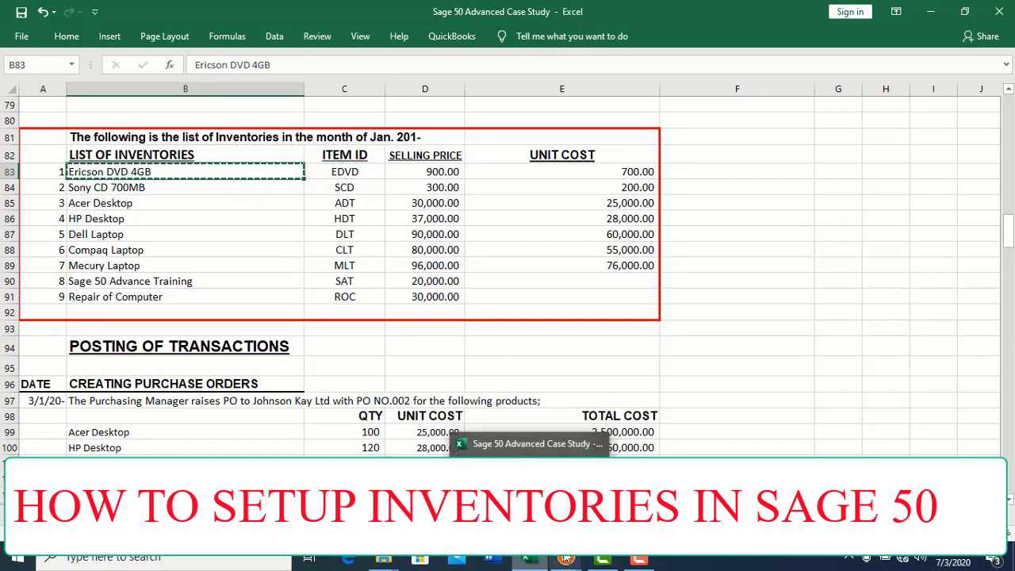
Back in Sage 50, give item EDVD the short description Ericson DVD 4GB and the item class Stock item
mouse_move(566, 559)
mouse_move(587, 444)
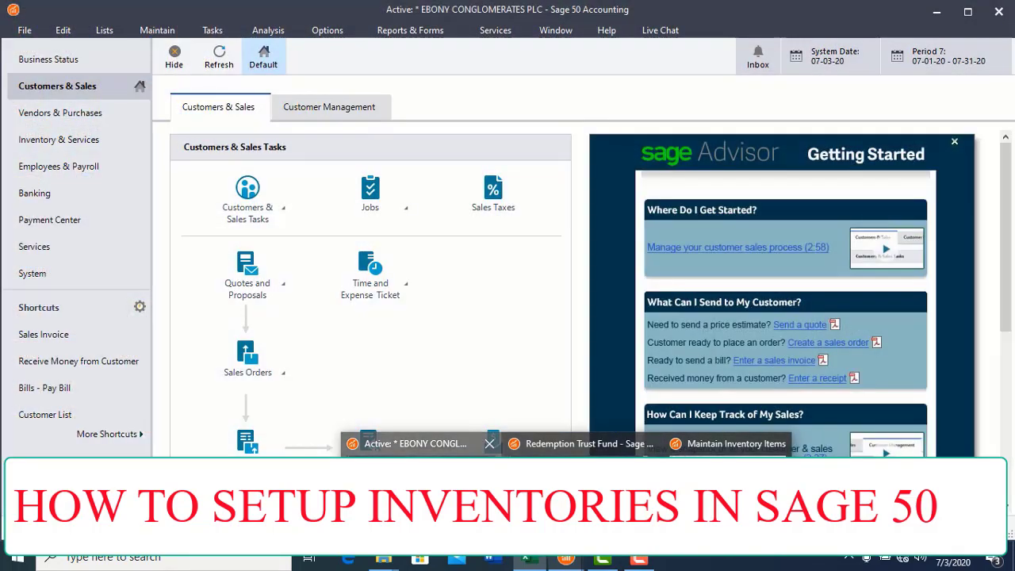
left_click(412, 443)
mouse_move(575, 560)
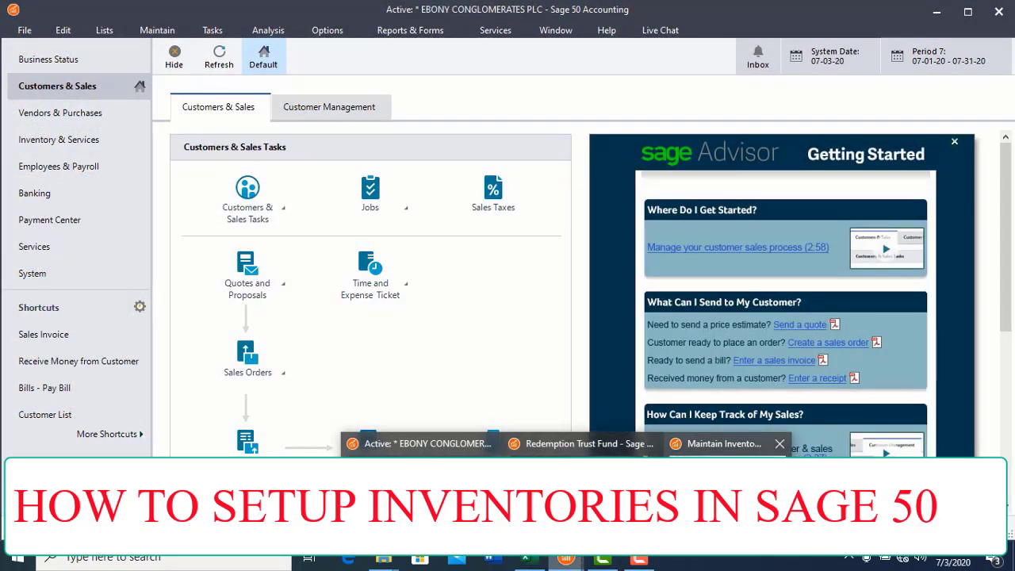
left_click(658, 442)
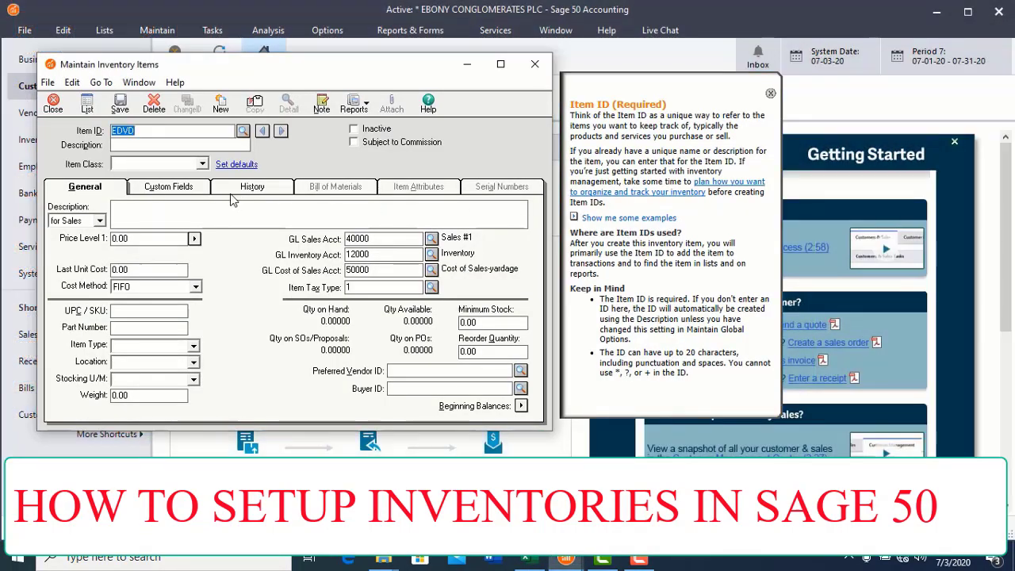
left_click(214, 147)
type("Ericson DVD 4GB")
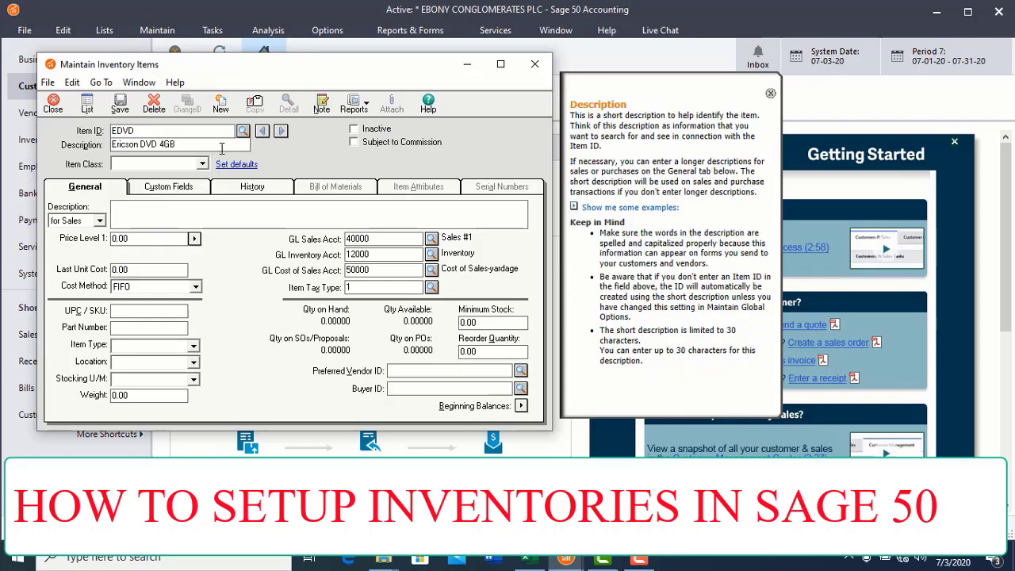
left_click(203, 164)
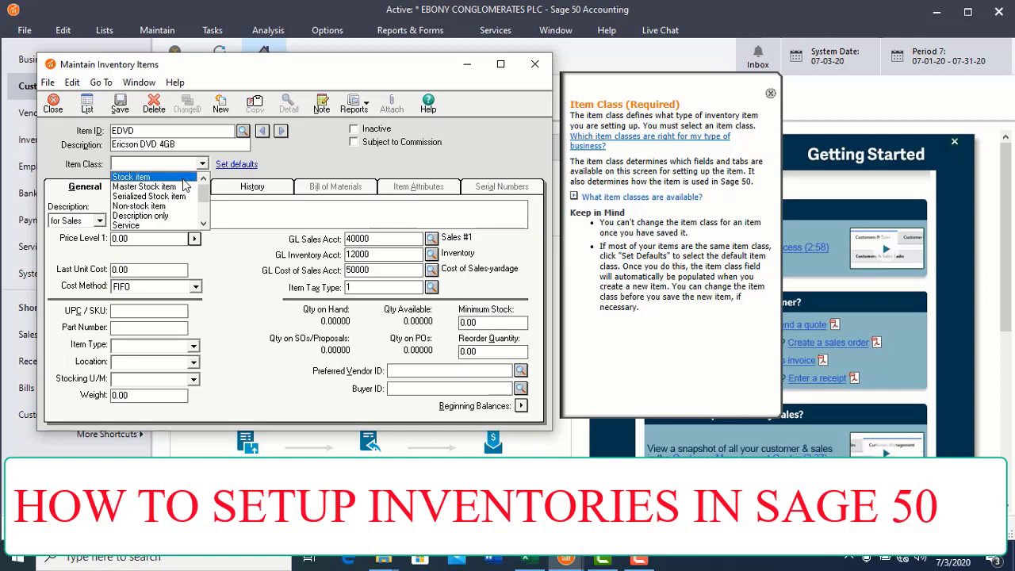
left_click(183, 178)
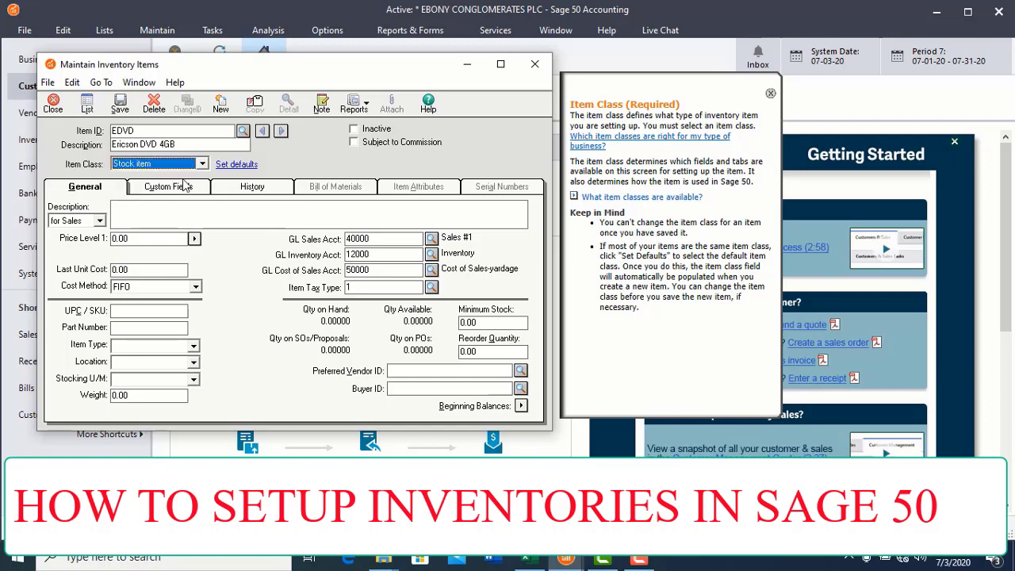
Look through the Multiple Price Levels window for item EDVD and close it without entering any prices
left_click(162, 239)
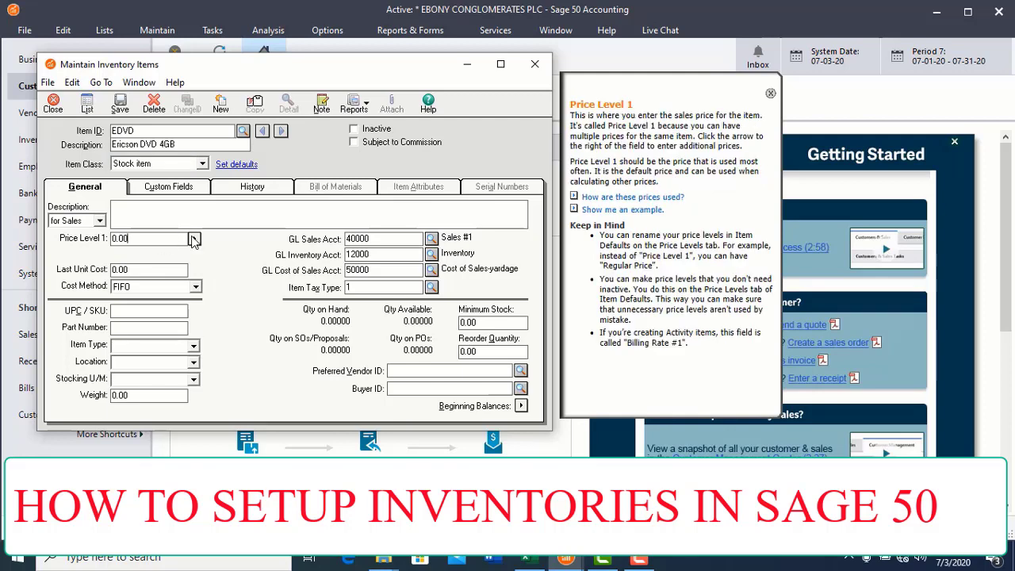
left_click(194, 239)
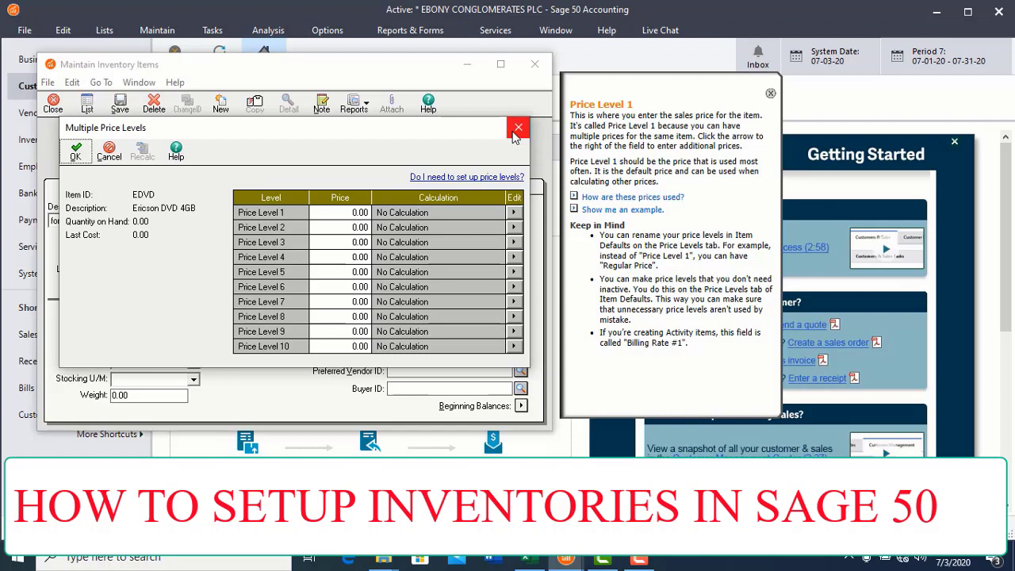
left_click(339, 212)
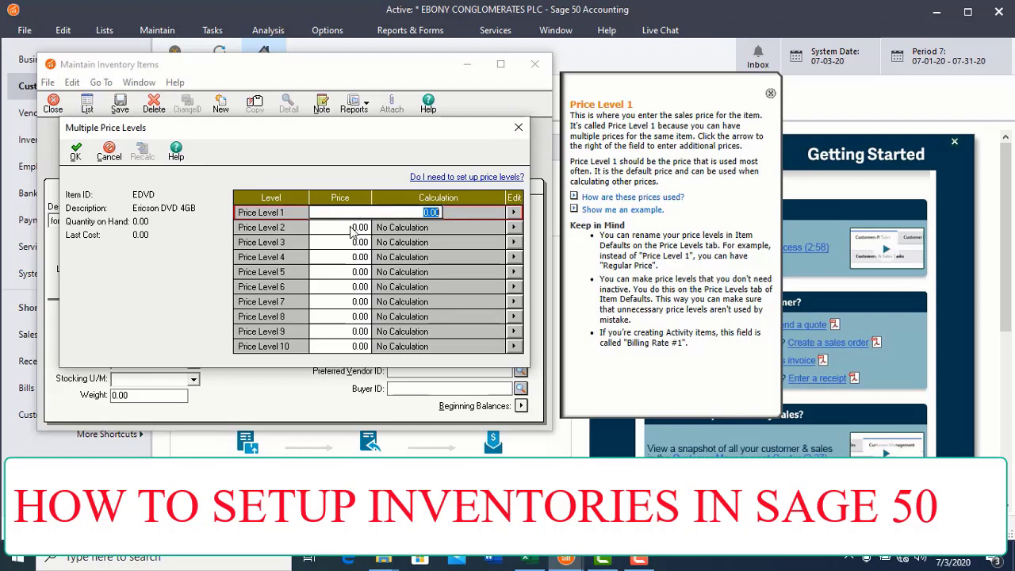
left_click(351, 228)
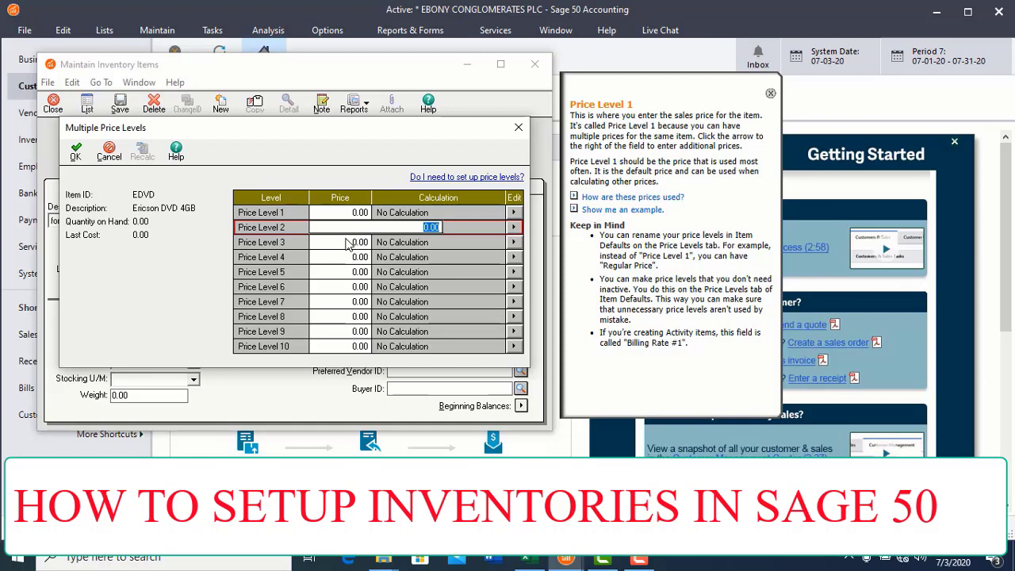
left_click(346, 243)
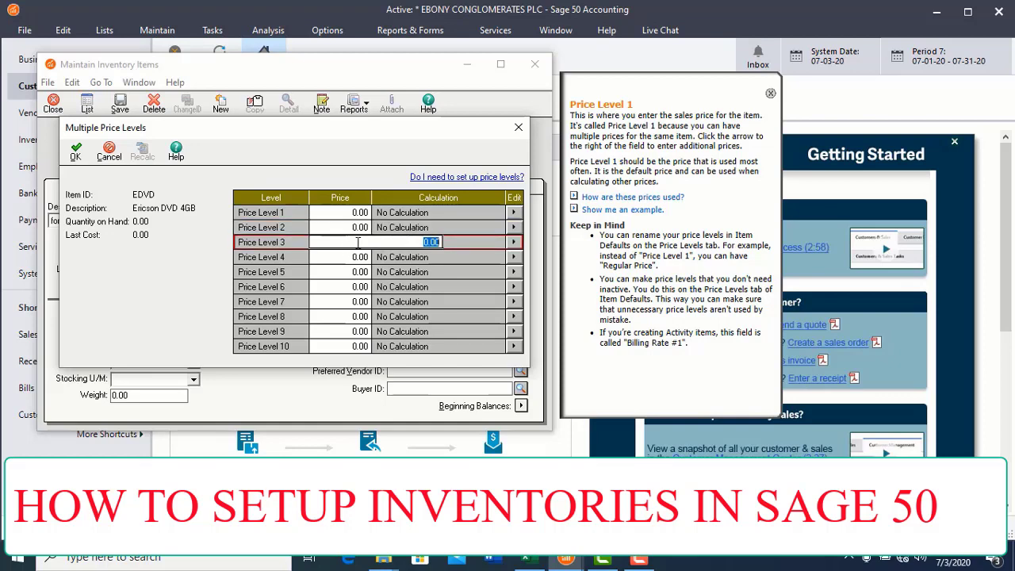
left_click(518, 127)
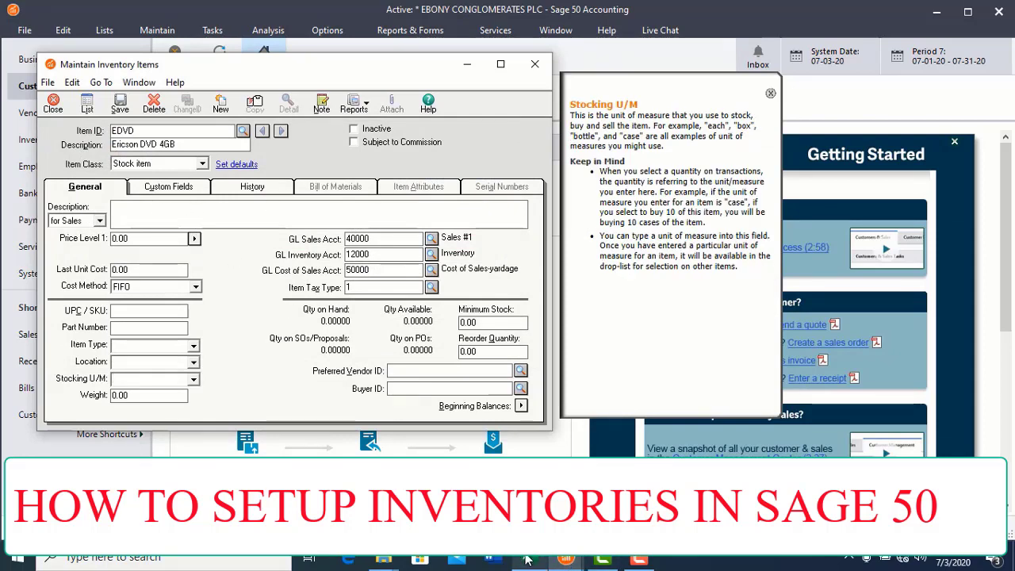
Check the selling price in the Excel case study workbook and set Price Level 1 of item EDVD to 900 in Sage 50
mouse_move(525, 560)
left_click(527, 443)
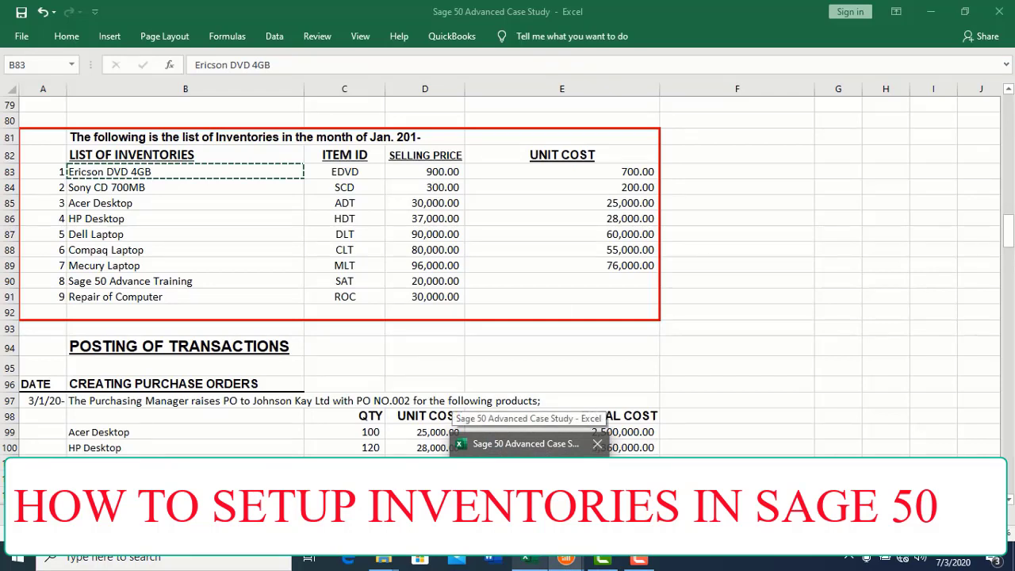
key("alt+Tab")
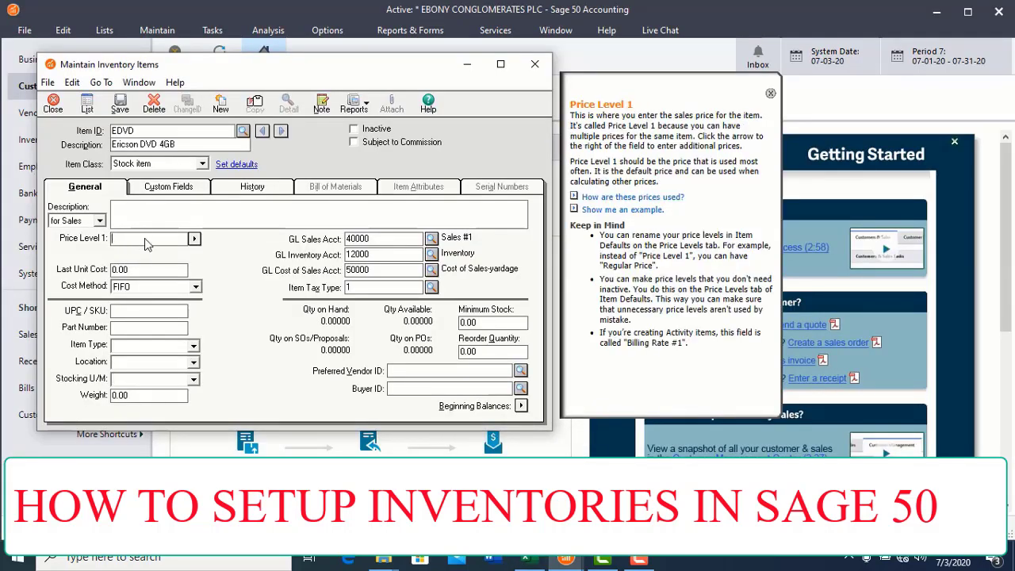
type("900")
key("Tab")
Set the last unit cost of item EDVD to 700, keeping FIFO as the cost method
left_click(144, 271)
key("BackSpace")
key("BackSpace")
key("BackSpace")
key("BackSpace")
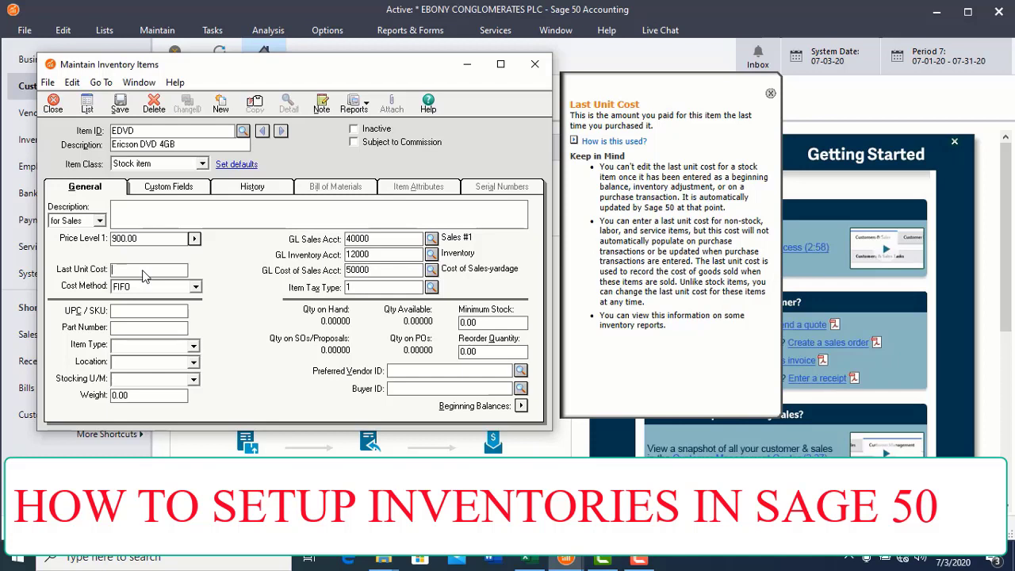
type("700")
key("Tab")
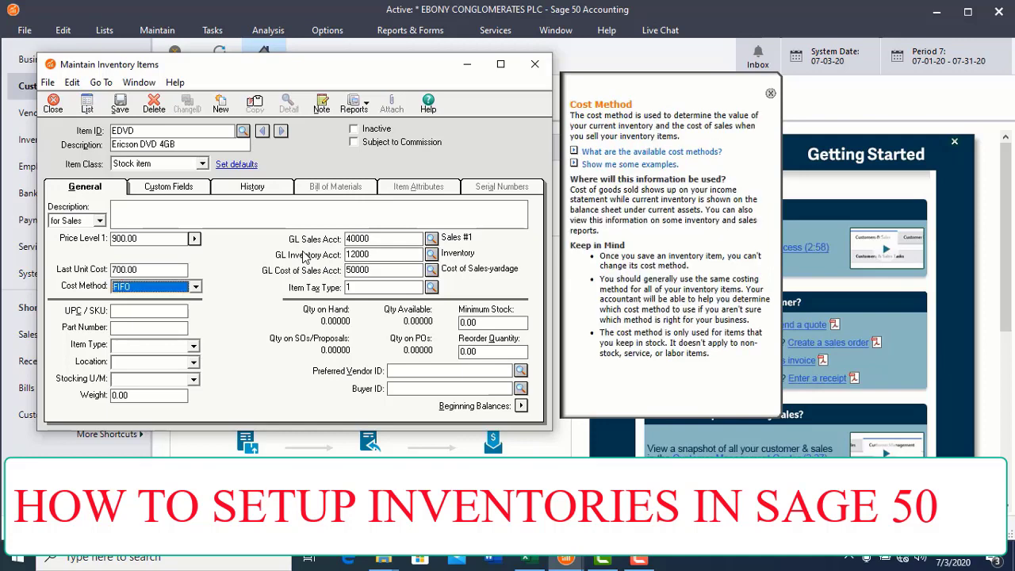
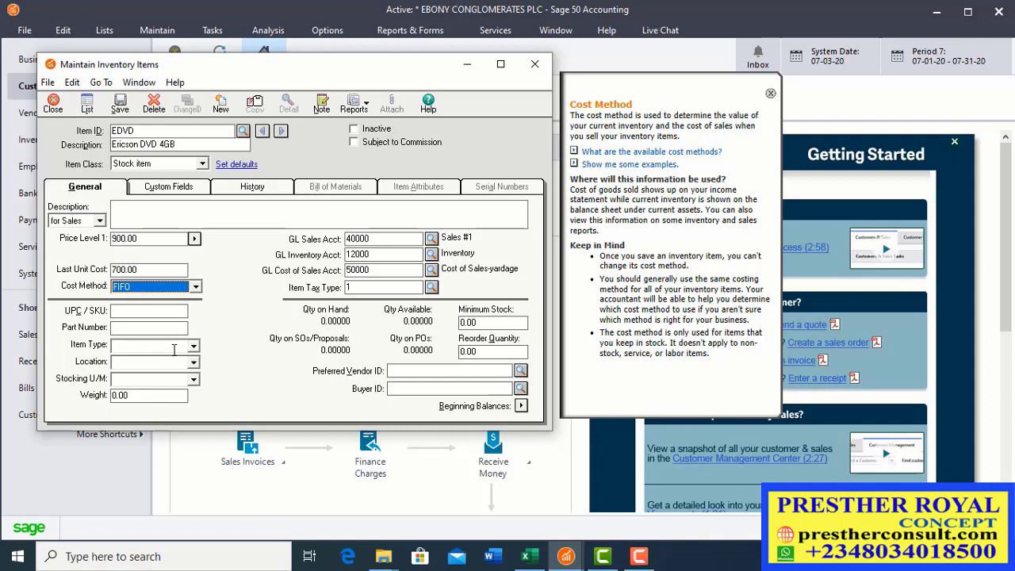
Fill in item EDVD's details with item type Accessory, location Lagos and stocking unit of measure Pcs
left_click(174, 349)
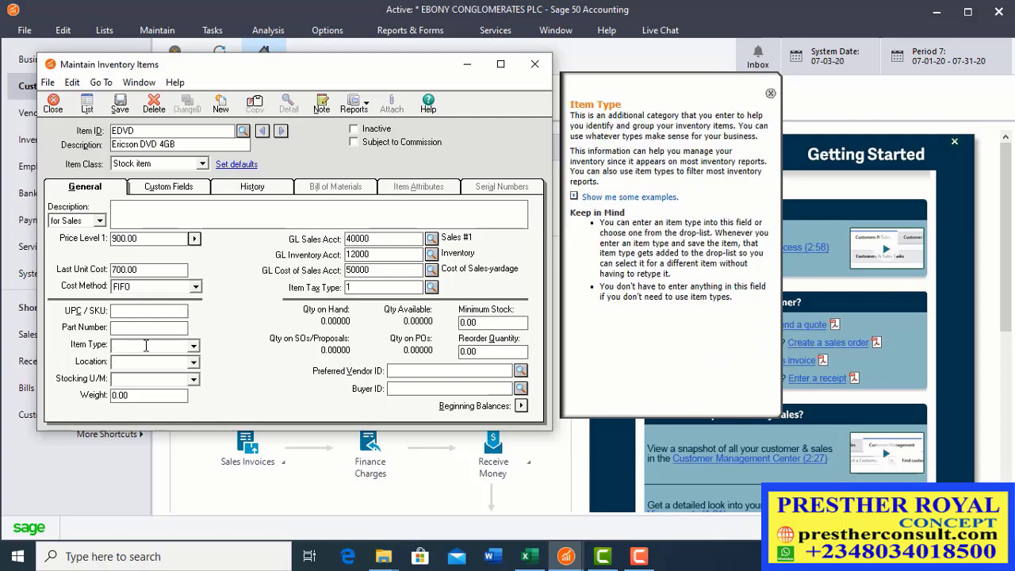
type("Accessory")
left_click(129, 364)
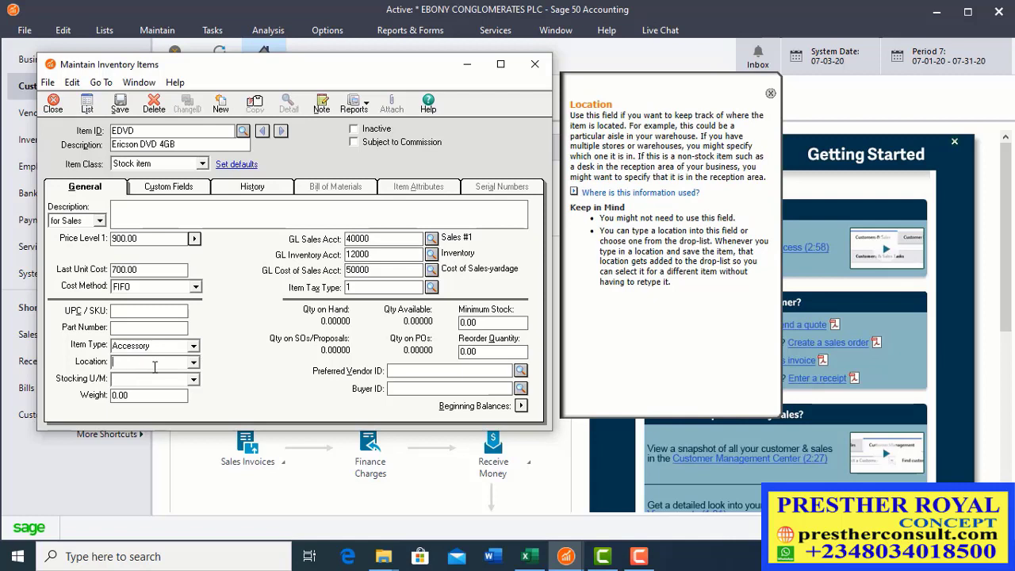
type("Lagos")
left_click(181, 380)
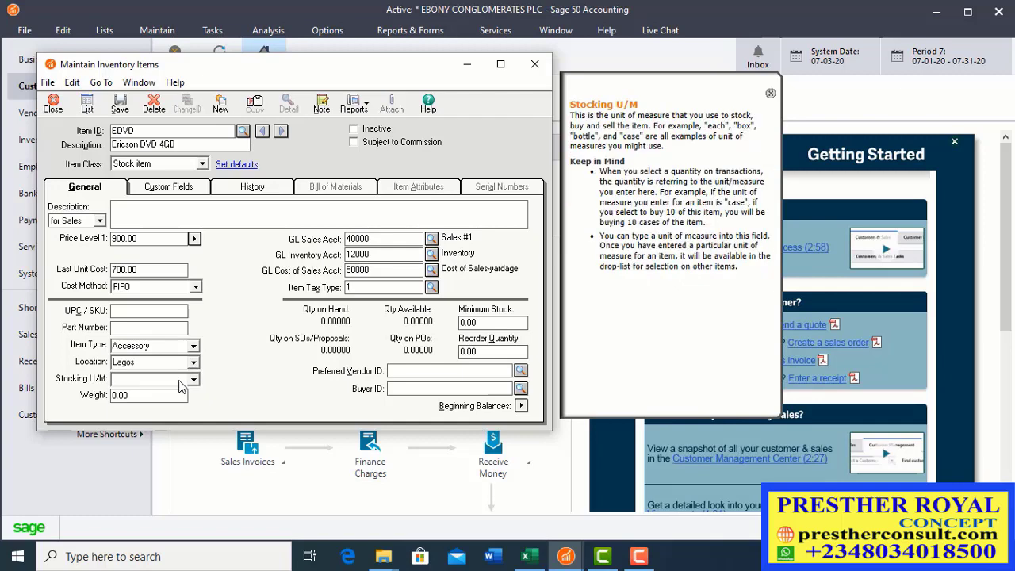
type("Pcs")
left_click(169, 396)
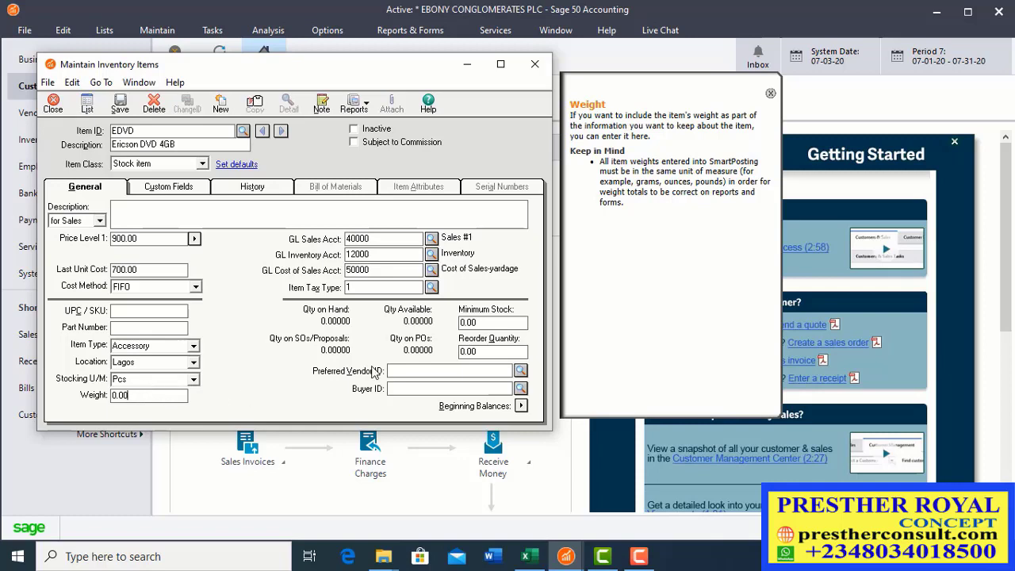
Set the minimum stock of item EDVD to 20
left_click(489, 324)
key("BackSpace")
key("BackSpace")
key("BackSpace")
key("BackSpace")
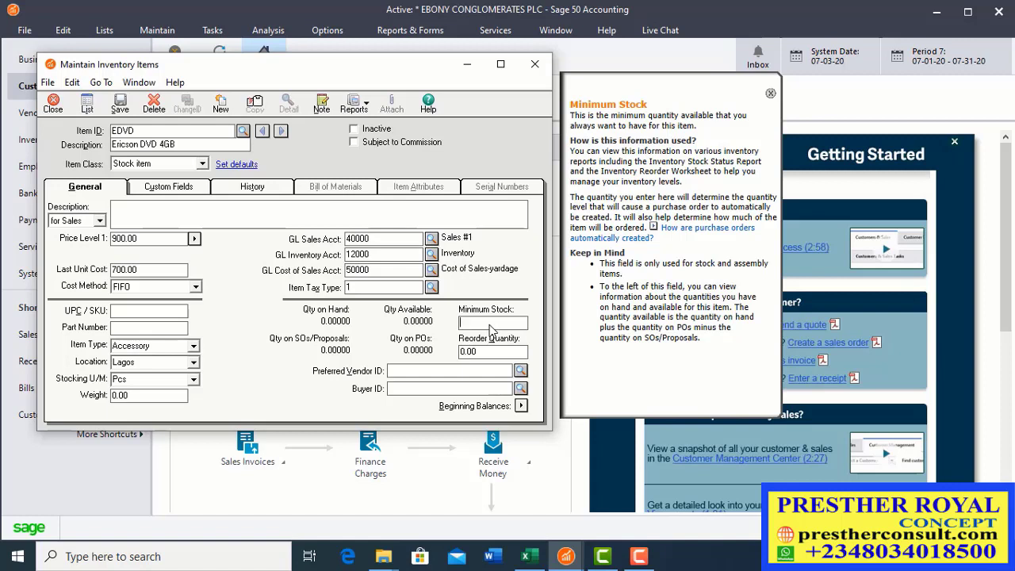
type("20")
Set the reorder quantity of item EDVD to 1000 and save the item
left_click(491, 351)
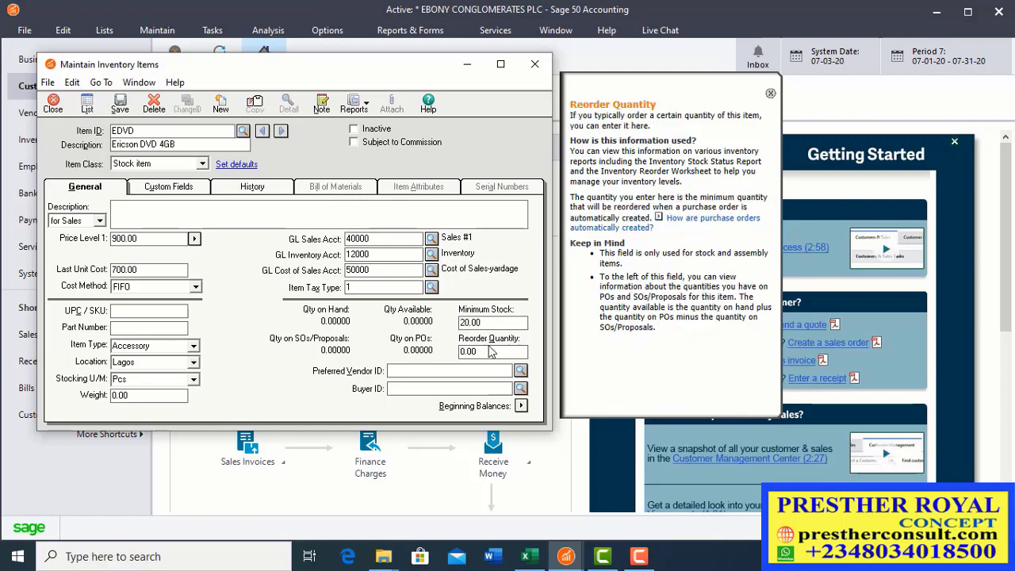
key("BackSpace")
key("BackSpace")
key("BackSpace")
type("1000")
left_click(120, 103)
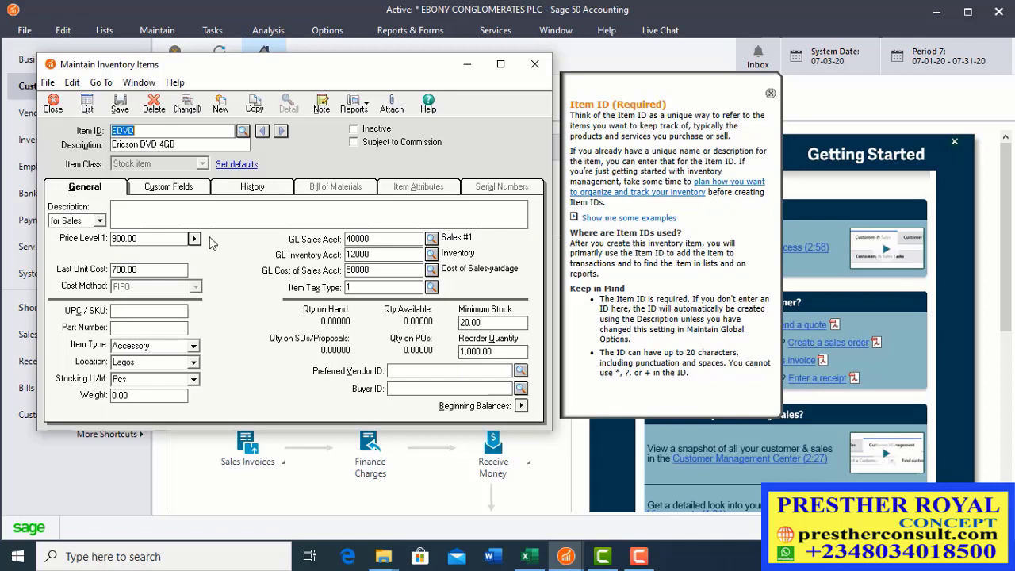
left_click(121, 112)
Start a new inventory item, look up the ID of Sage 50 Advance Training in the Excel workbook, and return to the empty item ID
left_click(224, 110)
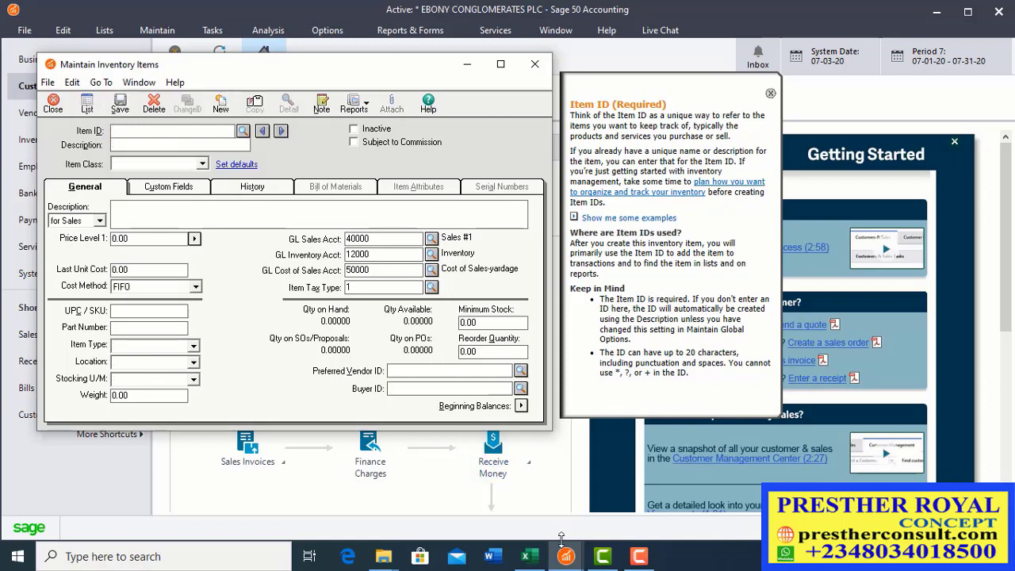
left_click(528, 556)
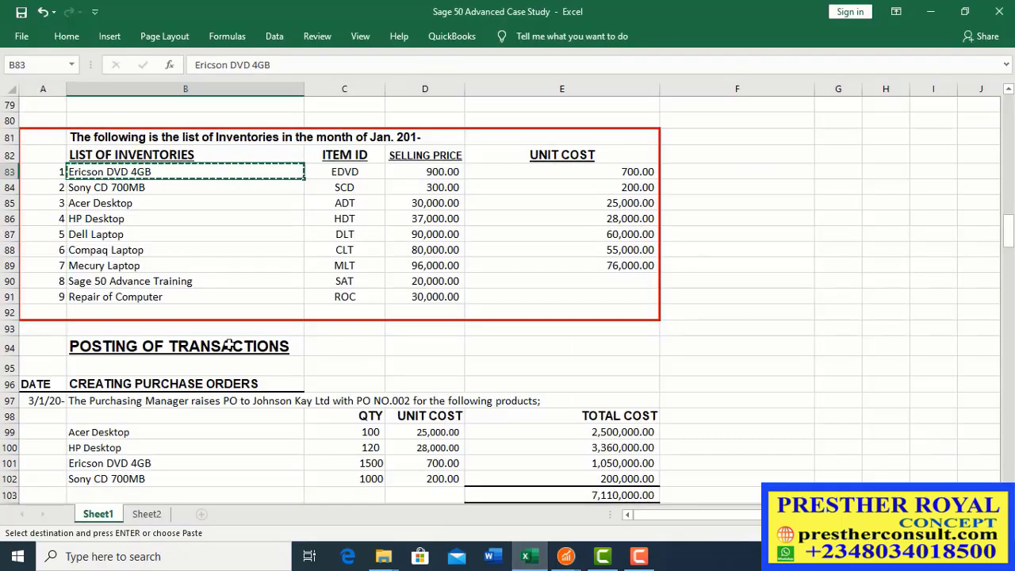
left_click(167, 283)
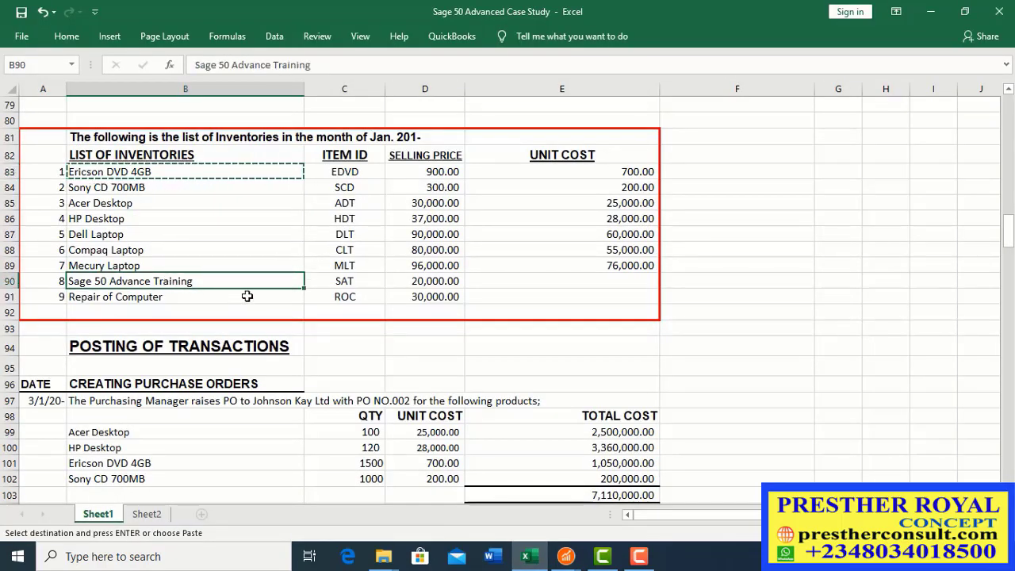
left_click(359, 283)
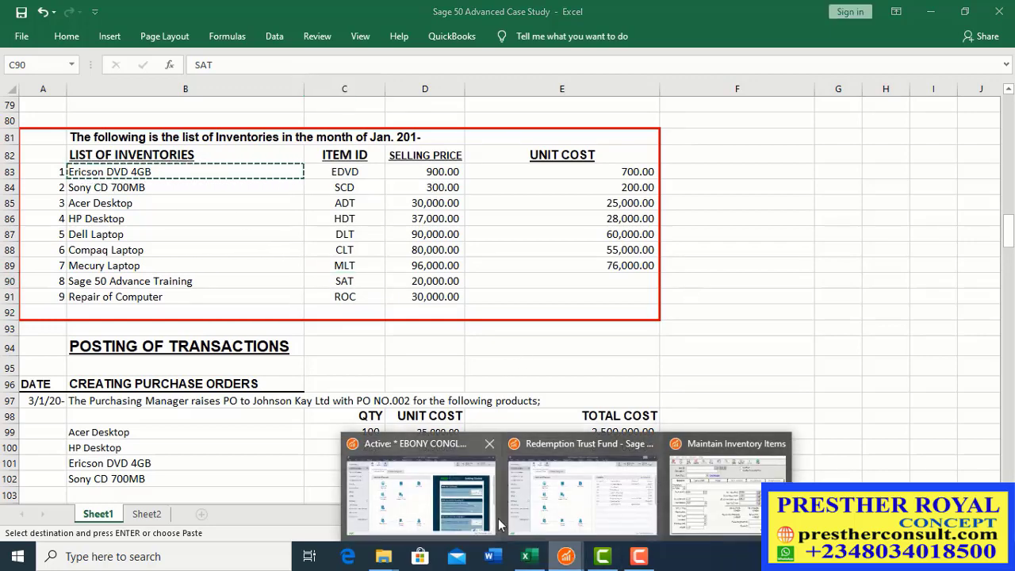
left_click(538, 563)
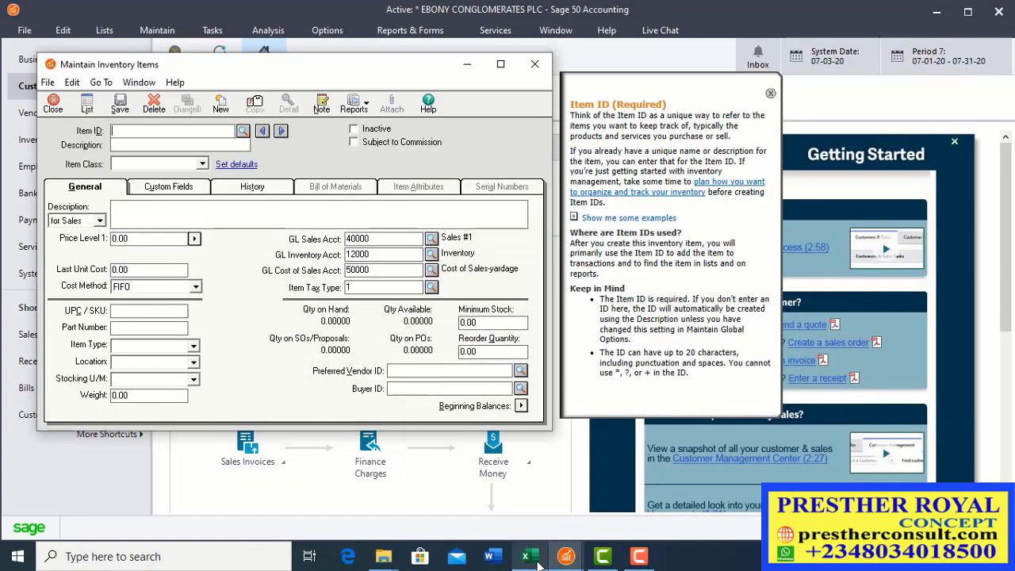
left_click(131, 129)
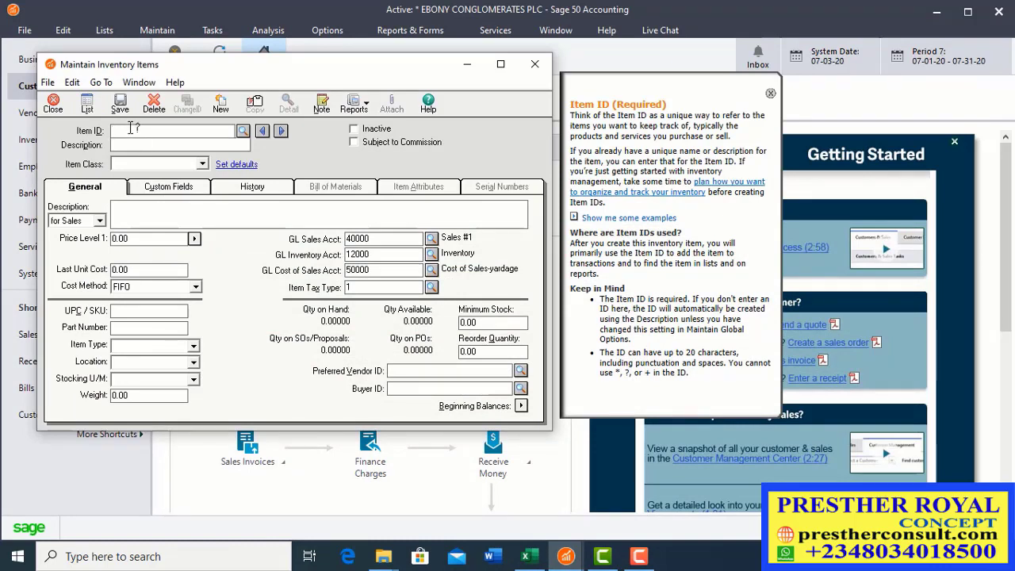
type("Ericsson DVD 4GB")
key("BackSpace")
key("BackSpace")
key("BackSpace")
key("BackSpace")
key("BackSpace")
key("BackSpace")
key("BackSpace")
key("BackSpace")
key("BackSpace")
key("BackSpace")
key("BackSpace")
key("BackSpace")
key("BackSpace")
key("BackSpace")
key("BackSpace")
Enter SAT as the ID of the new inventory item
type("SAT")
key("Tab")
type("Ericson DVD 4GB")
key("BackSpace")
key("BackSpace")
key("BackSpace")
key("BackSpace")
key("BackSpace")
key("BackSpace")
key("BackSpace")
key("BackSpace")
key("BackSpace")
key("BackSpace")
key("BackSpace")
key("BackSpace")
key("BackSpace")
key("BackSpace")
key("BackSpace")
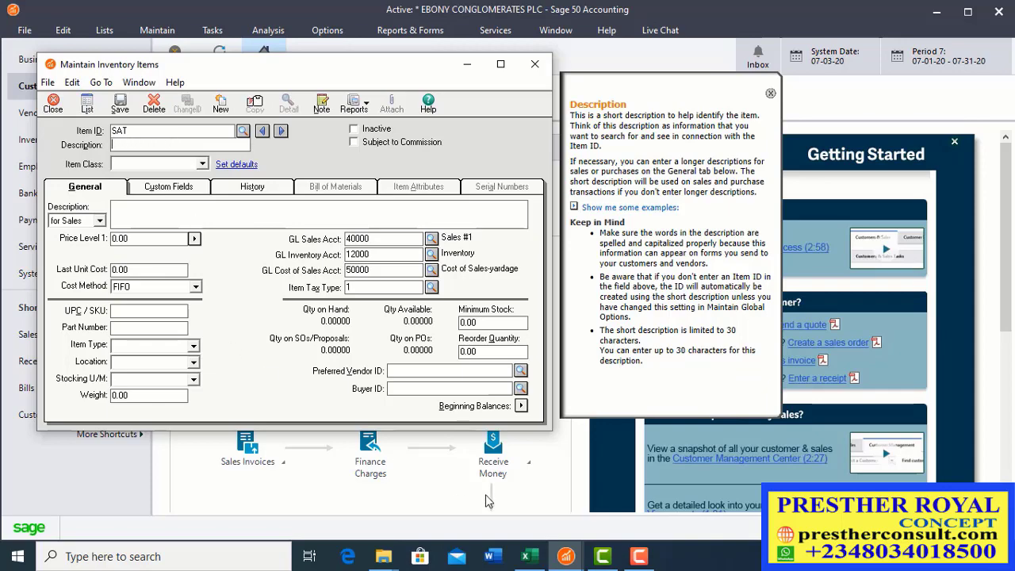
Switch to the Excel case study workbook and copy the item name Sage 50 Advance Training from cell B90
left_click(524, 555)
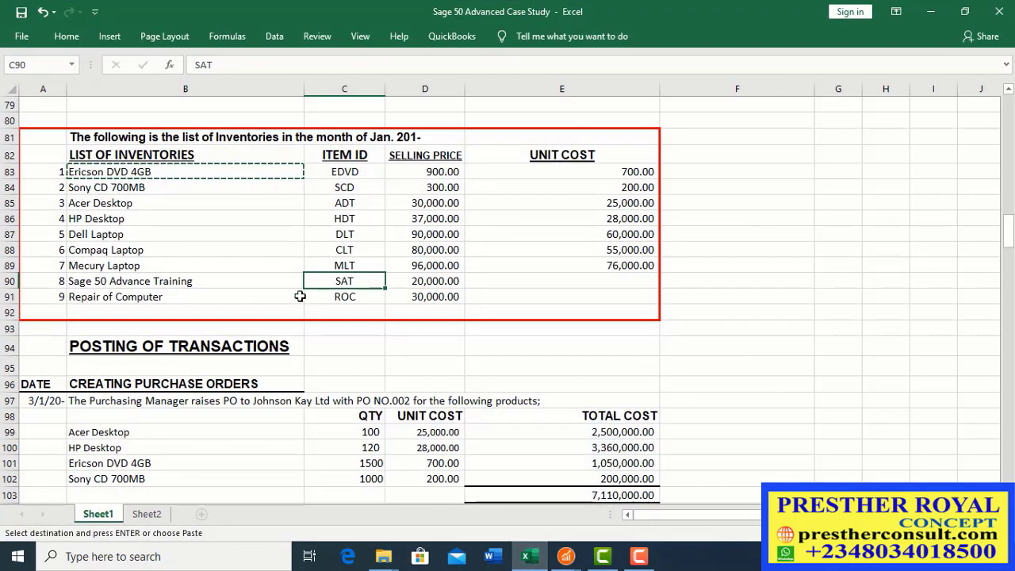
left_click(252, 284)
key("ctrl+c")
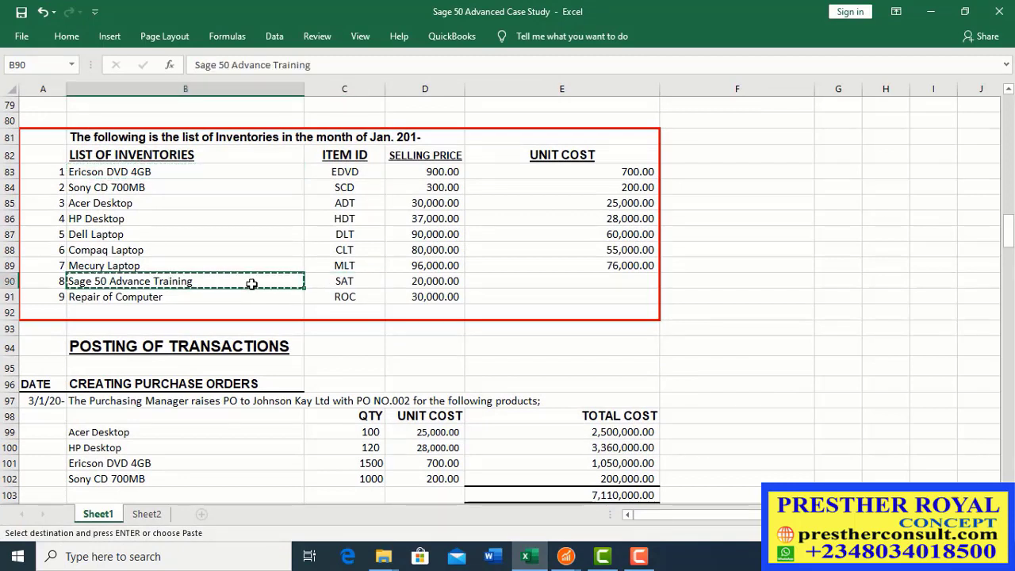
mouse_move(536, 559)
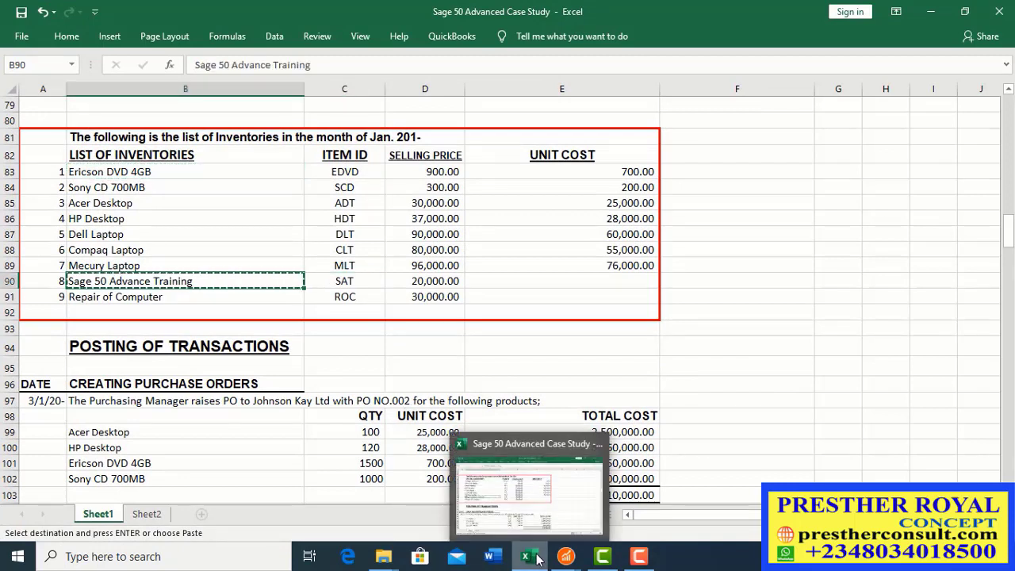
Back in Sage 50, give item SAT the copied description Sage 50 Advance Training and the item class Service
left_click(565, 555)
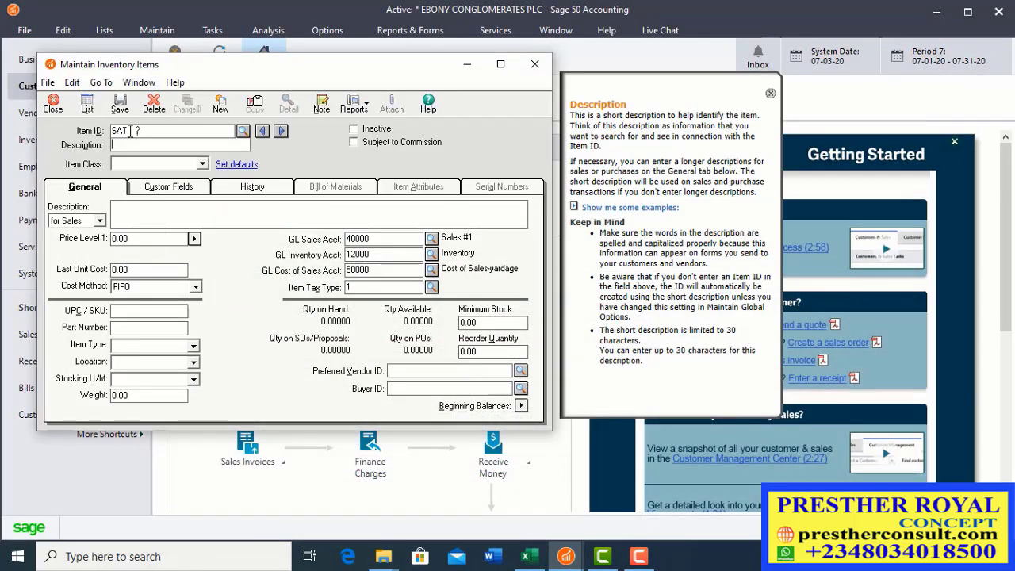
key("Tab")
key("ctrl+v")
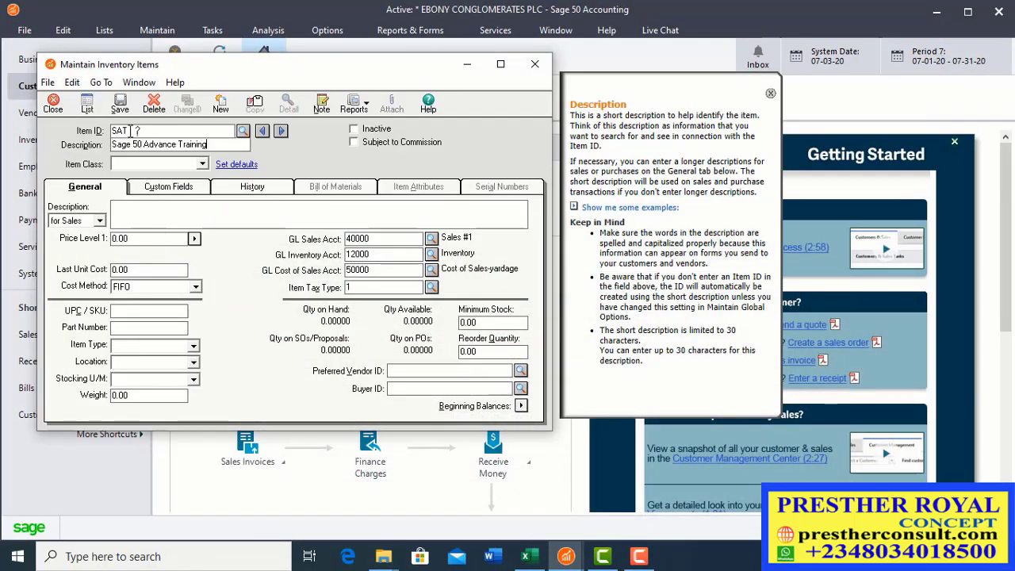
left_click(202, 164)
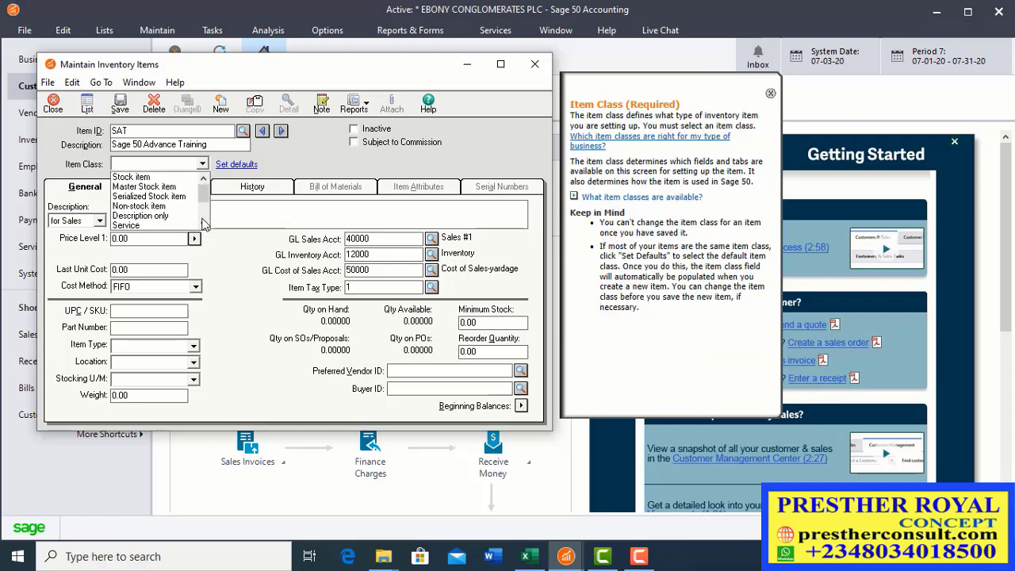
left_click(160, 226)
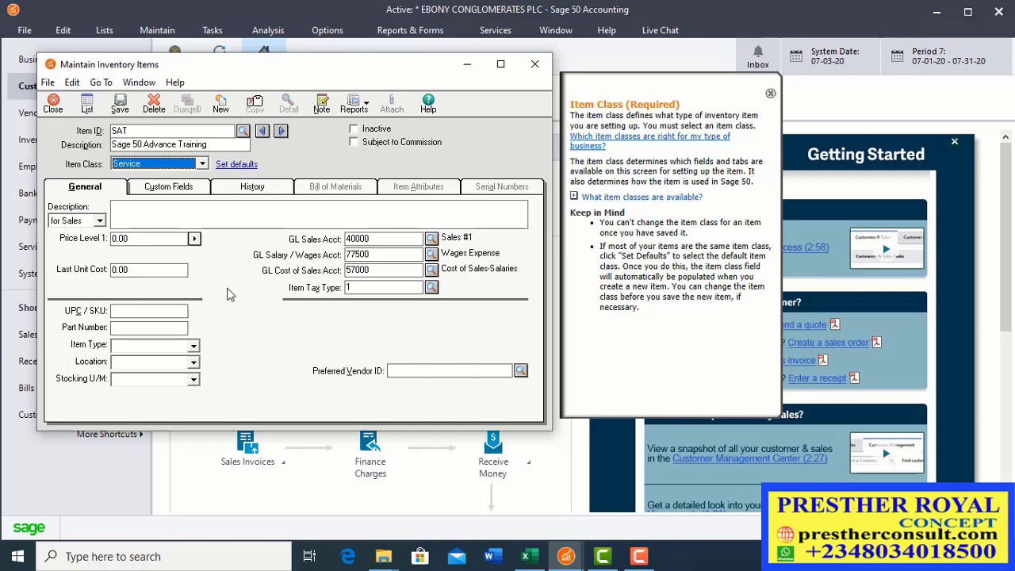
Set Price Level 1 of item SAT to 20000
left_click(158, 239)
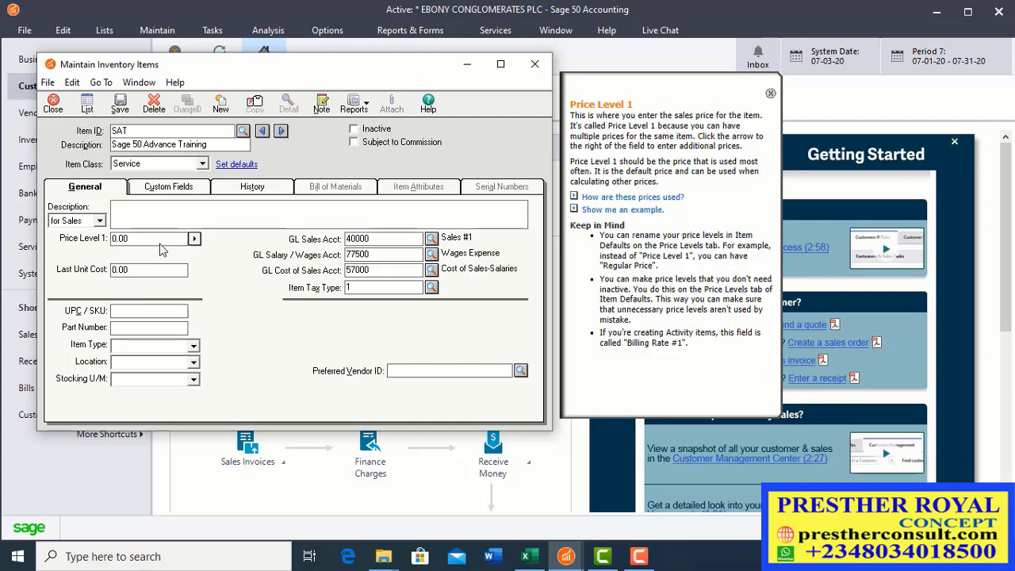
key("BackSpace")
key("BackSpace")
key("BackSpace")
key("BackSpace")
type("20000")
Keep the last unit cost of item SAT at 0.00 and save the service item
left_click(148, 268)
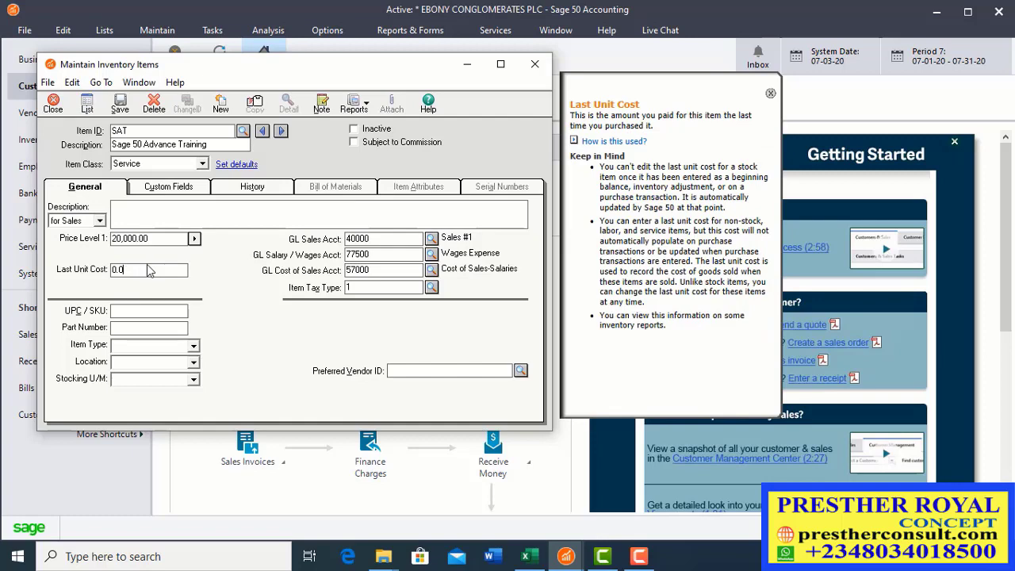
type("0.00")
key("Tab")
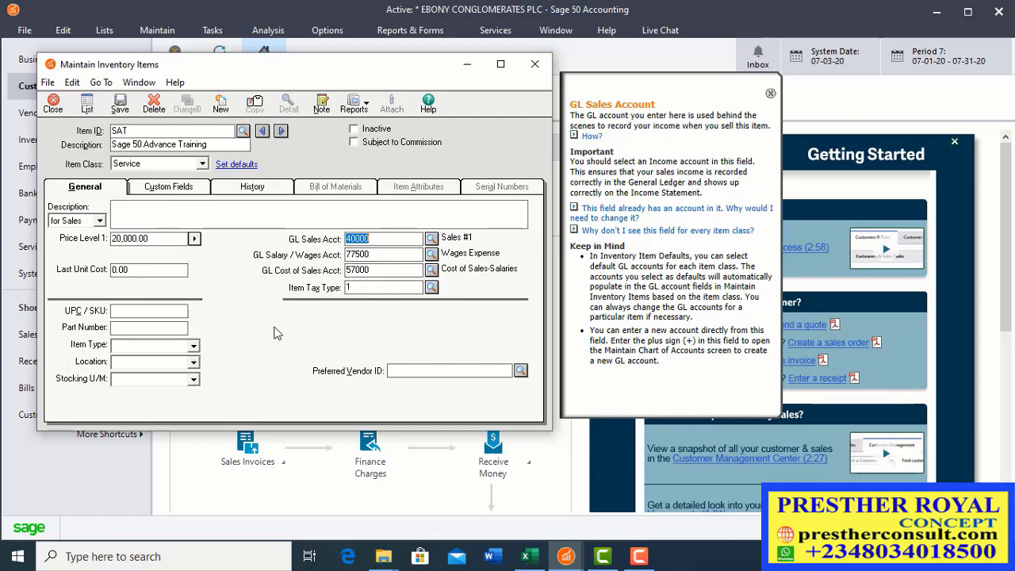
left_click(121, 109)
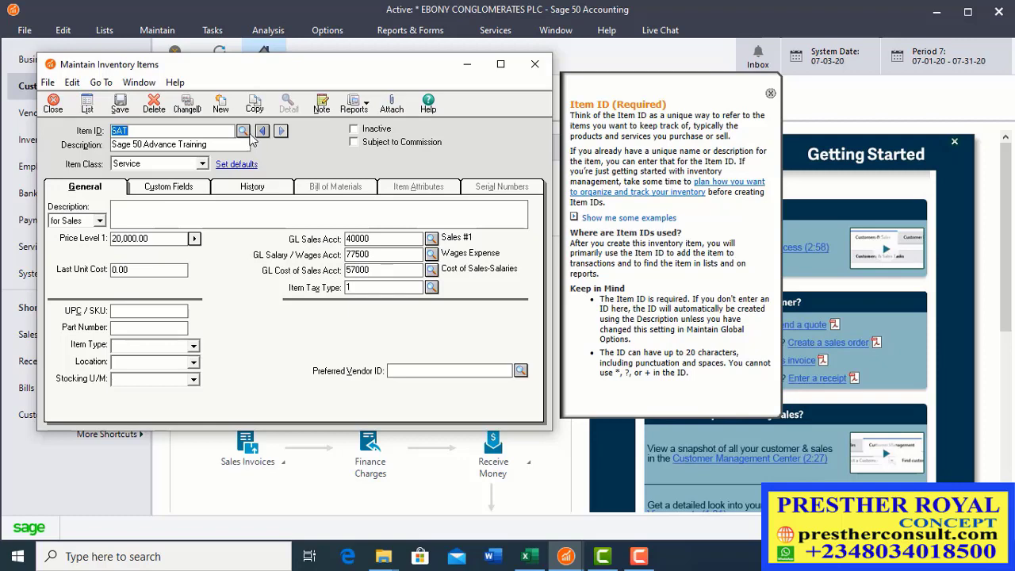
Review the saved items in the Inventory List and close the list
left_click(90, 108)
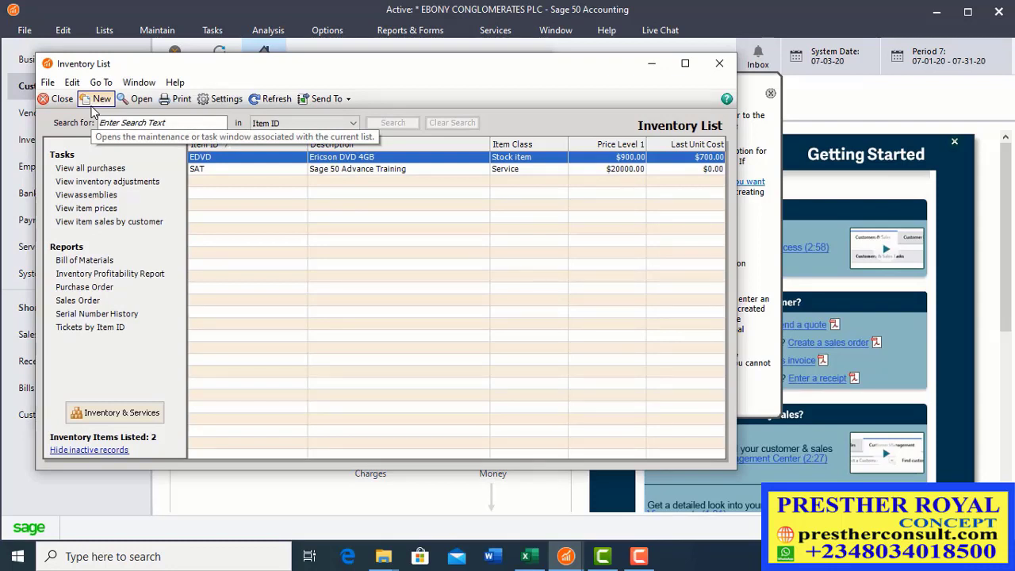
left_click(719, 63)
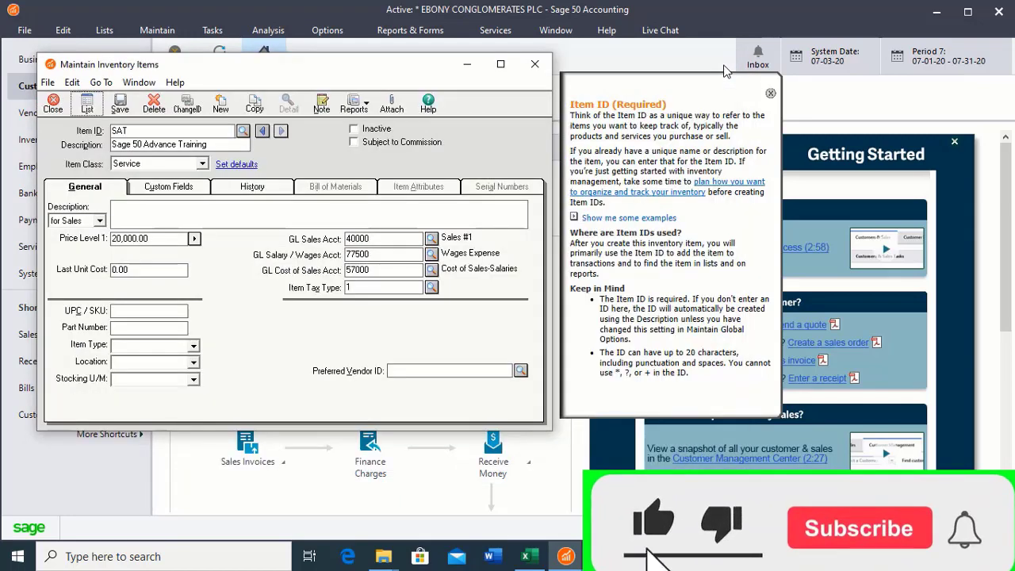